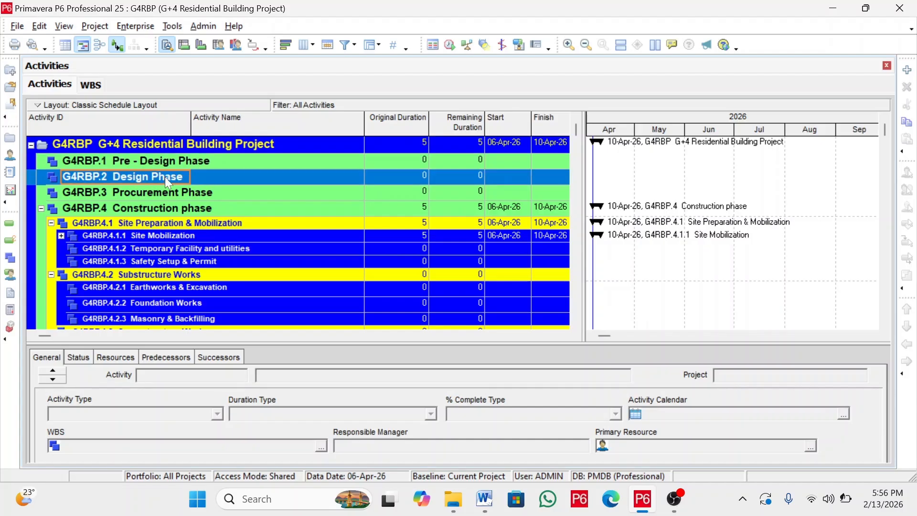
- Examine the project's WBS phases, the Construction phase subdivisions and the work packages under Substructure Works
{"action": "left_click", "coordinate": [172, 193]}
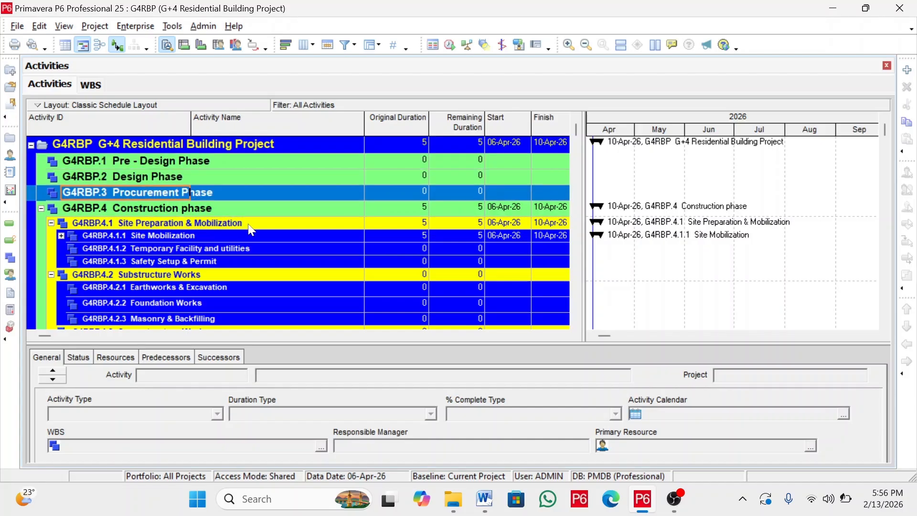
{"action": "scroll", "coordinate": [230, 216], "scroll_direction": "down", "scroll_amount": 3}
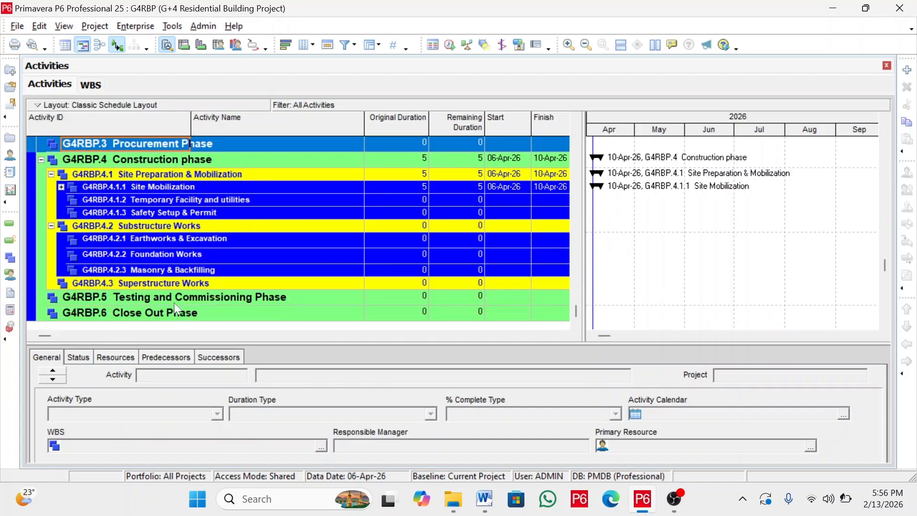
{"action": "left_click", "coordinate": [174, 301]}
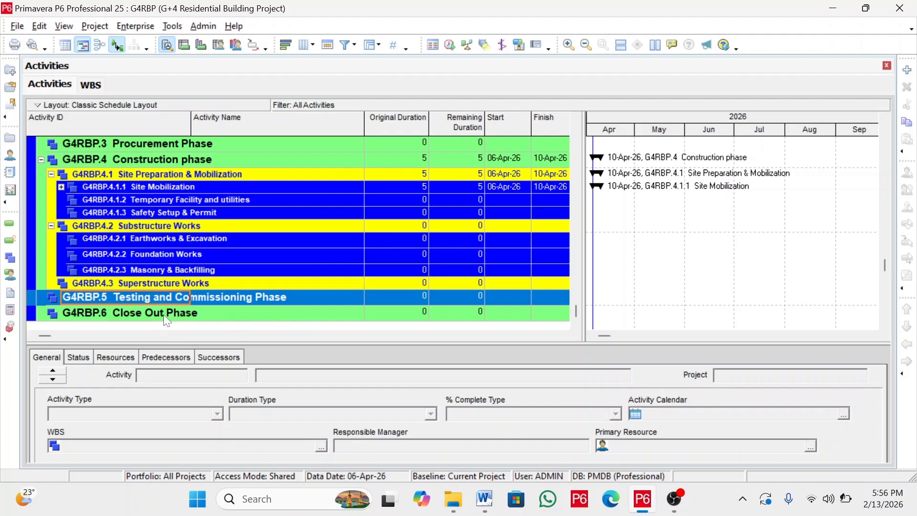
{"action": "scroll", "coordinate": [352, 246], "scroll_direction": "down", "scroll_amount": 1}
{"action": "scroll", "coordinate": [342, 241], "scroll_direction": "up", "scroll_amount": 4}
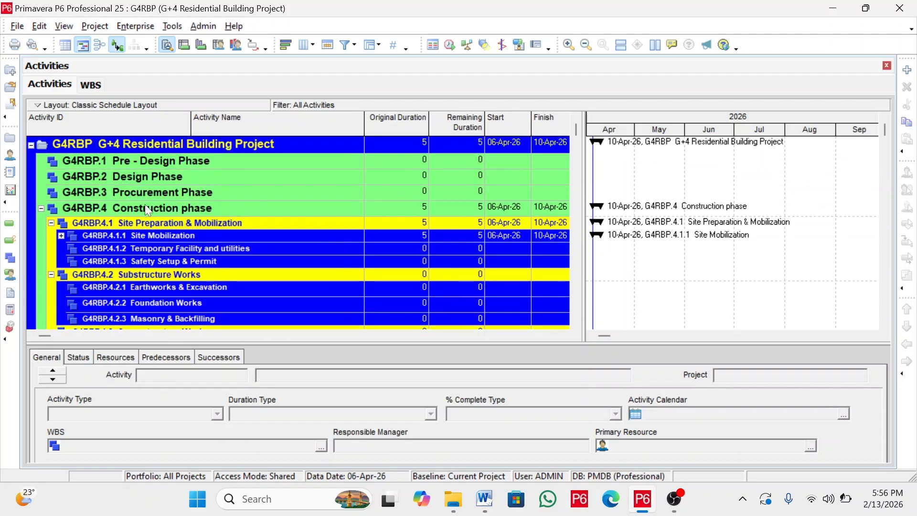
{"action": "left_click", "coordinate": [168, 208]}
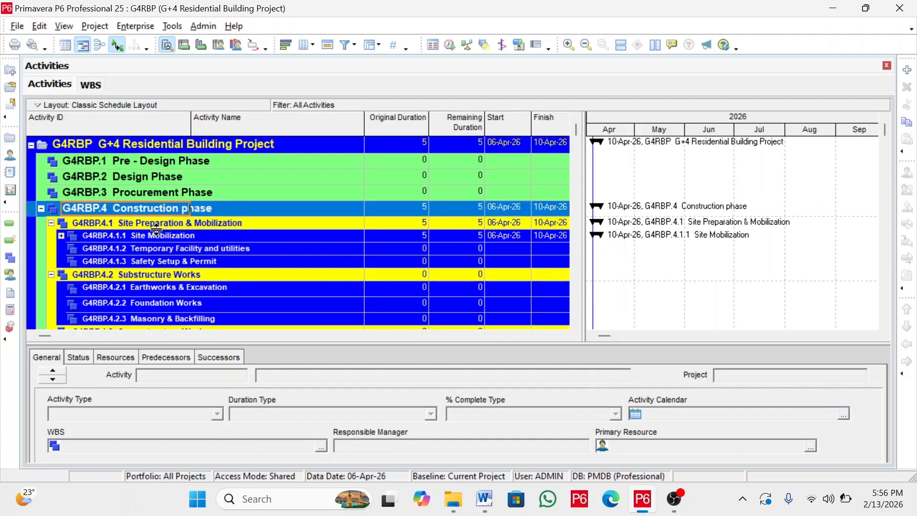
{"action": "left_click", "coordinate": [216, 223]}
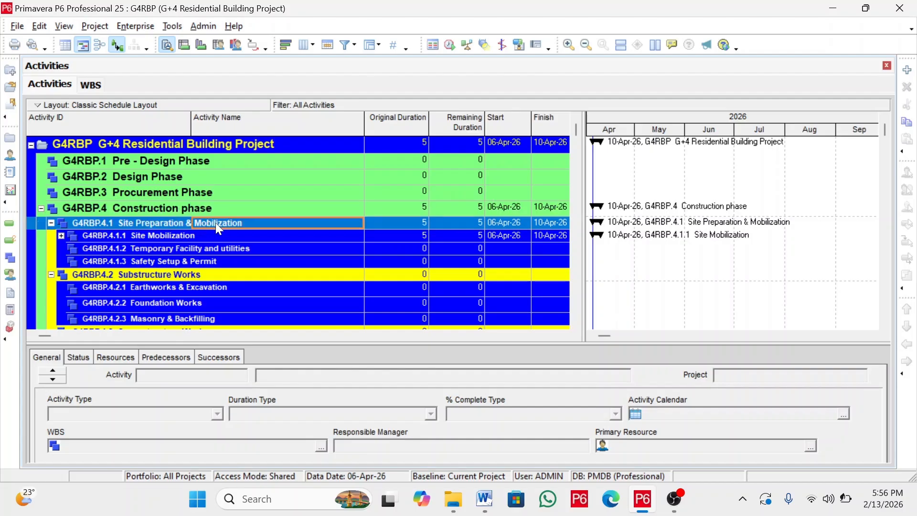
{"action": "left_click", "coordinate": [216, 276]}
{"action": "scroll", "coordinate": [248, 301], "scroll_direction": "down", "scroll_amount": 1}
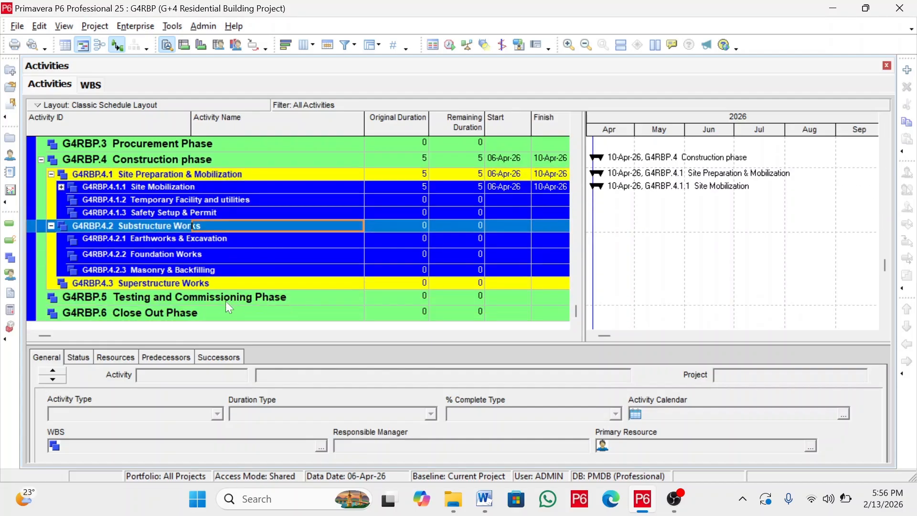
{"action": "left_click", "coordinate": [197, 284]}
{"action": "scroll", "coordinate": [291, 245], "scroll_direction": "up", "scroll_amount": 1}
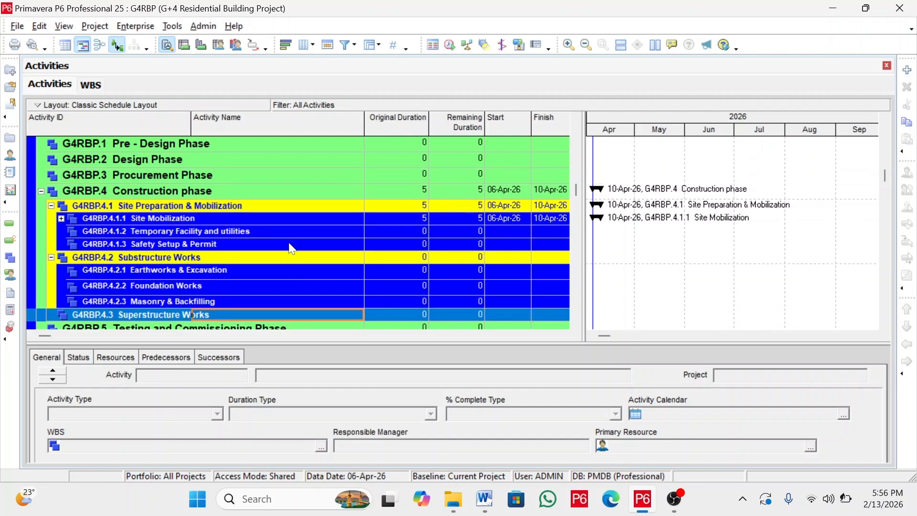
{"action": "scroll", "coordinate": [233, 266], "scroll_direction": "down", "scroll_amount": 1}
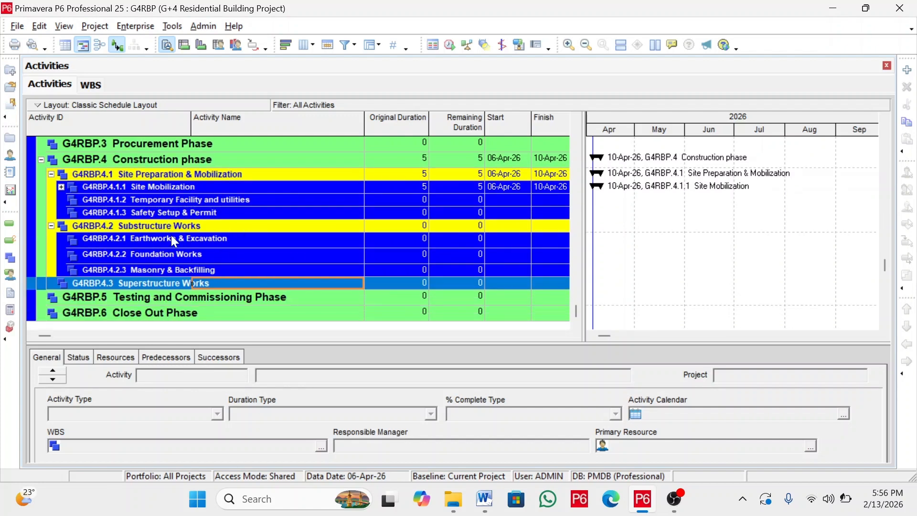
{"action": "left_click", "coordinate": [193, 228]}
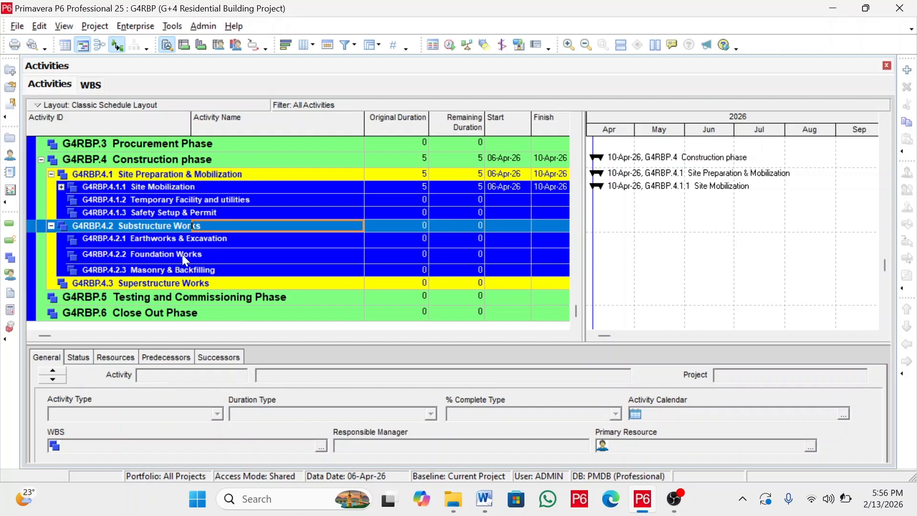
{"action": "left_click", "coordinate": [161, 239]}
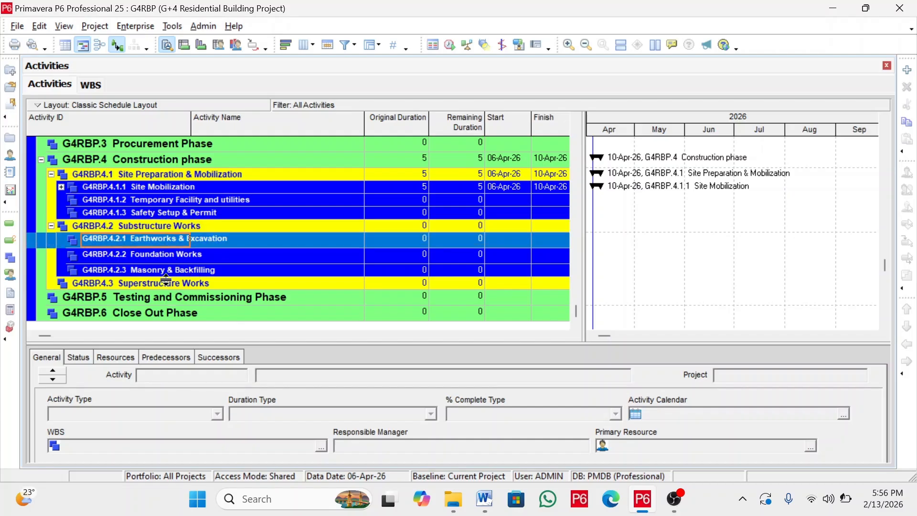
{"action": "left_click", "coordinate": [173, 256]}
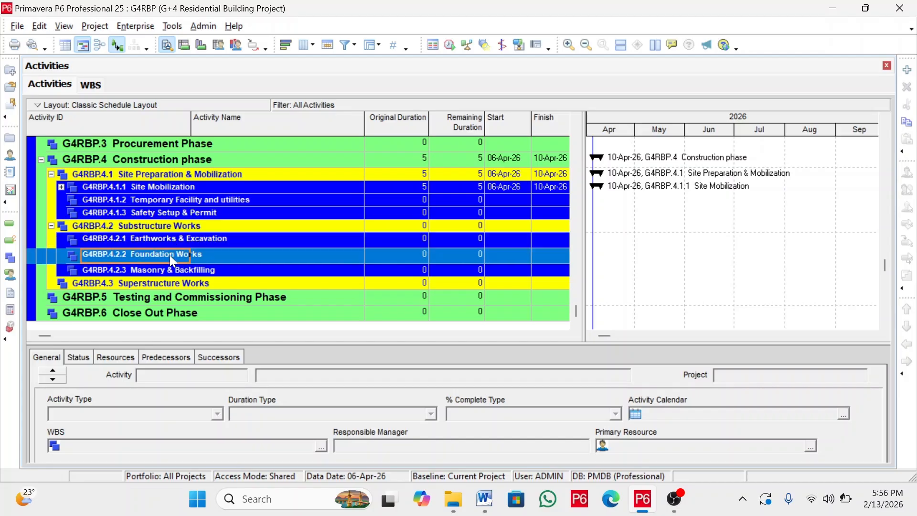
{"action": "left_click", "coordinate": [217, 274]}
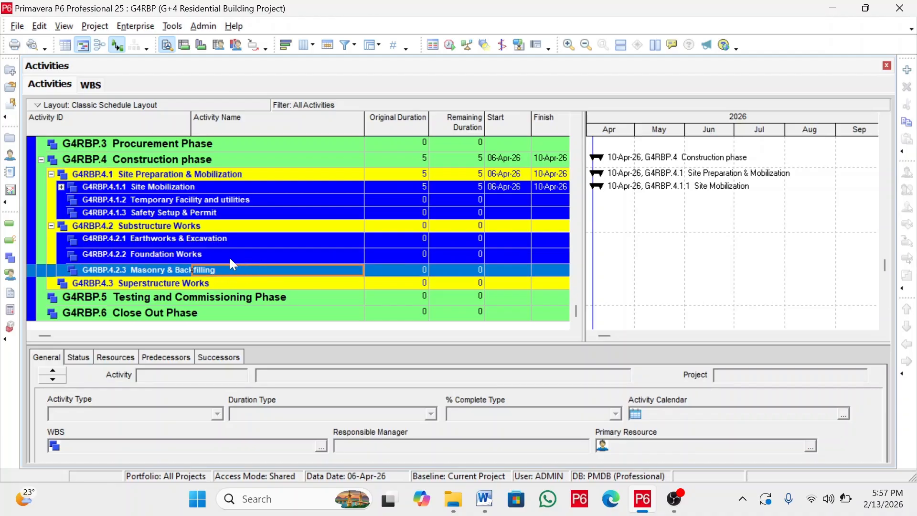
{"action": "left_click", "coordinate": [147, 241]}
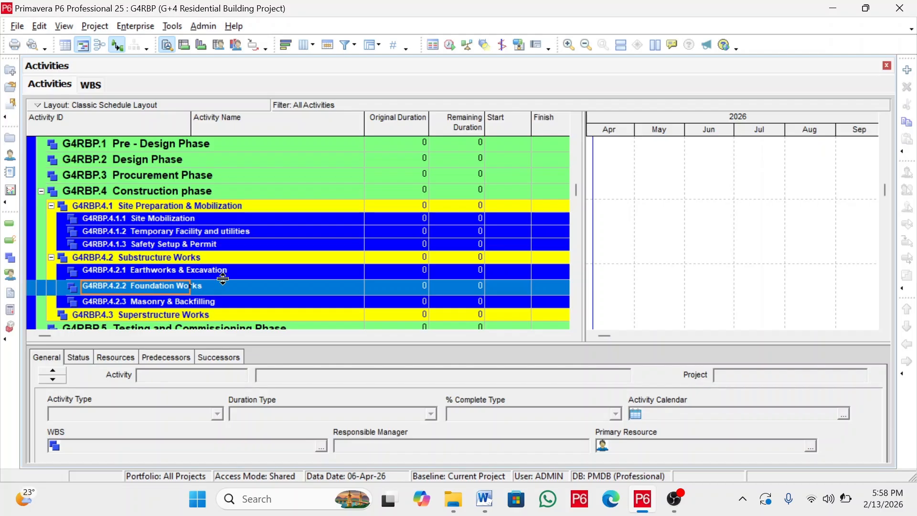
- Start a new activity under the Earthworks & Excavation WBS element
{"action": "left_click", "coordinate": [155, 272]}
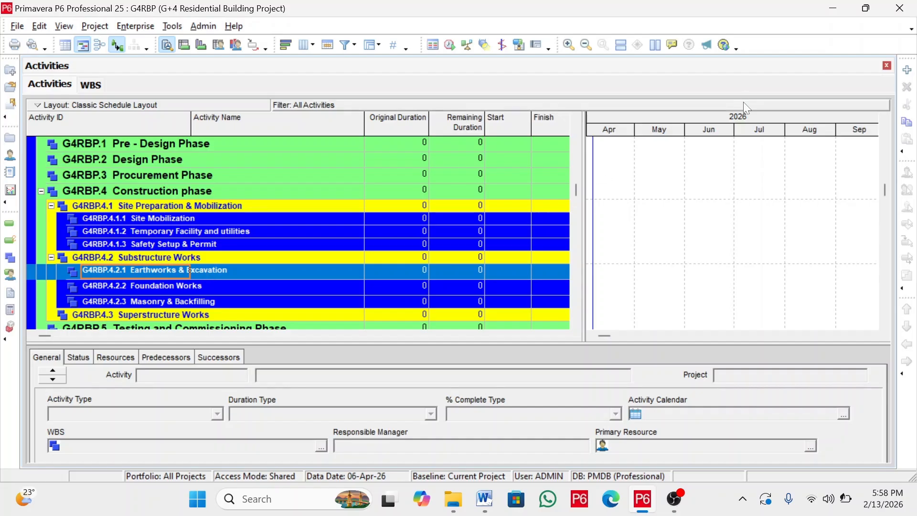
{"action": "left_click", "coordinate": [906, 72]}
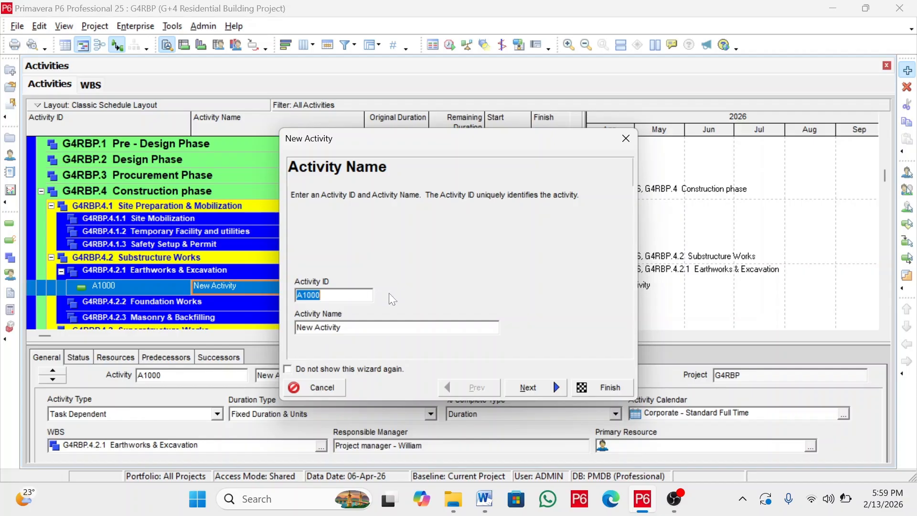
{"action": "left_click", "coordinate": [321, 328]}
- Switch to the sample activities document in Word and copy "Survey layout for Excavation" from the Earthworks & Excavation list
{"action": "left_click", "coordinate": [484, 499]}
{"action": "scroll", "coordinate": [395, 213], "scroll_direction": "up", "scroll_amount": 5}
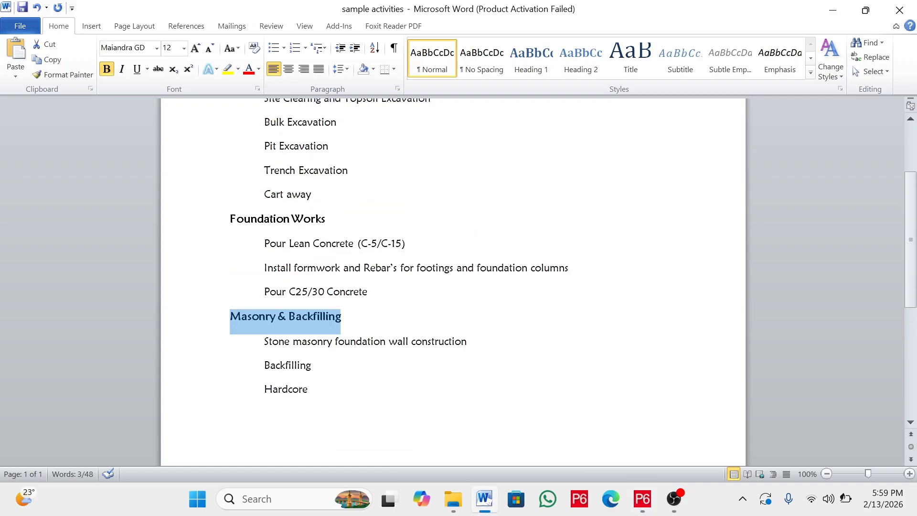
{"action": "left_click", "coordinate": [399, 211]}
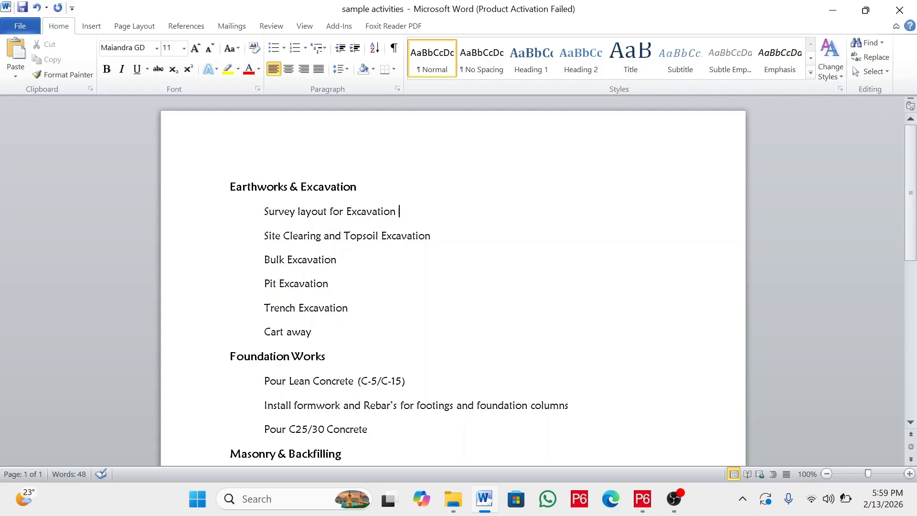
{"action": "left_click_drag", "start_coordinate": [264, 211], "coordinate": [399, 213]}
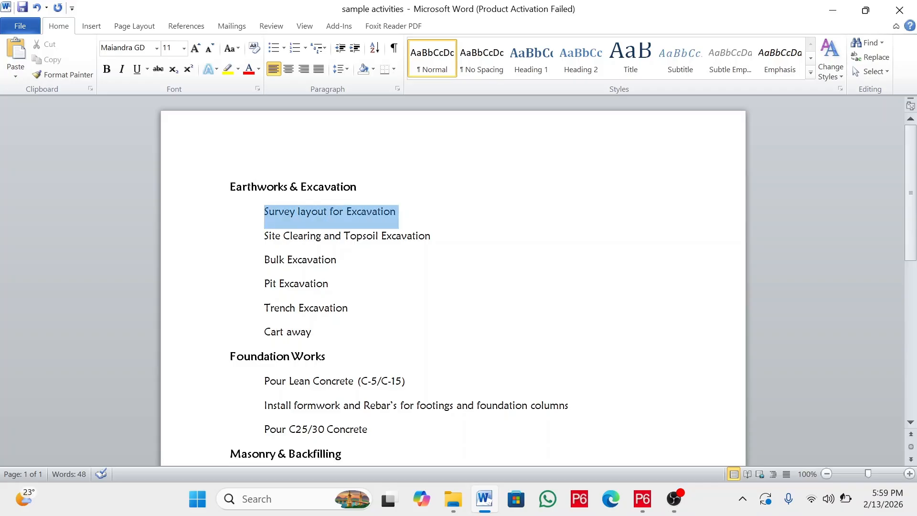
{"action": "right_click", "coordinate": [349, 219]}
{"action": "left_click", "coordinate": [373, 241]}
- Return to Primavera P6 and replace the new activity's name with the copied text "Survey layout for Excavation"
{"action": "left_click", "coordinate": [635, 501]}
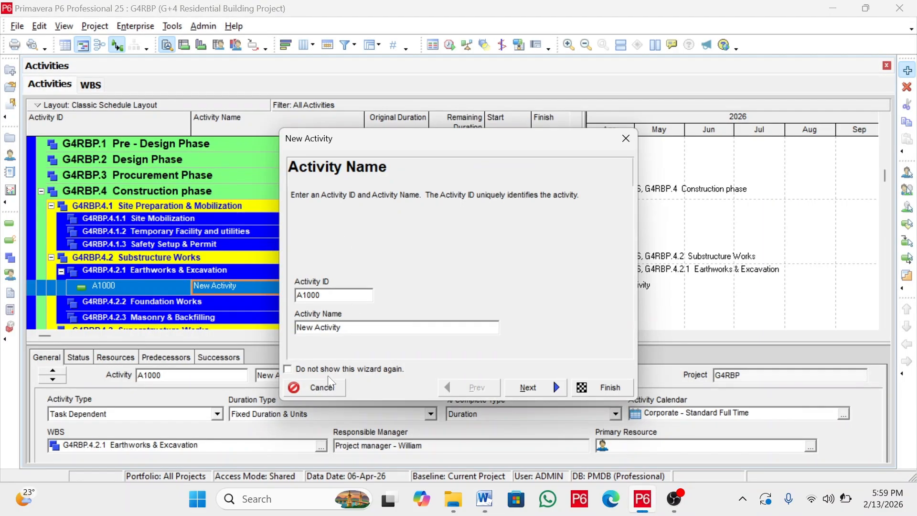
{"action": "left_click_drag", "start_coordinate": [342, 327], "coordinate": [297, 328]}
{"action": "right_click", "coordinate": [311, 328]}
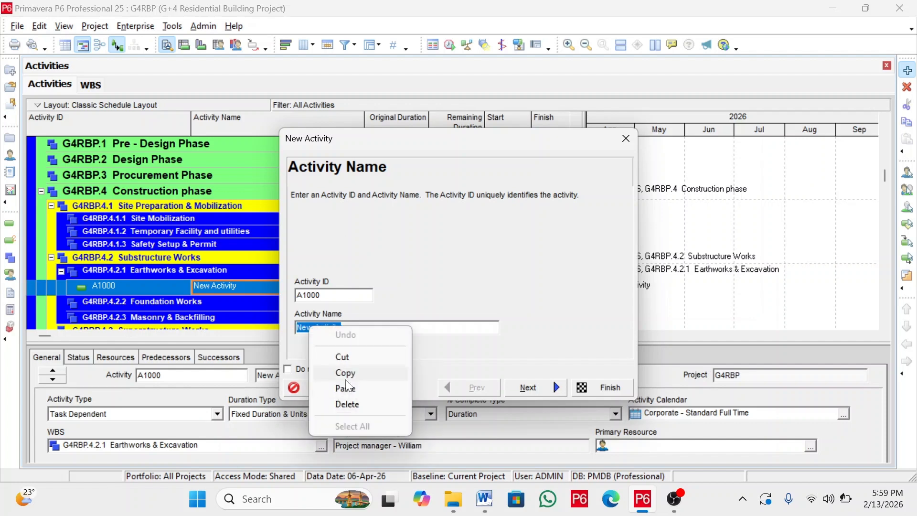
{"action": "left_click", "coordinate": [346, 388]}
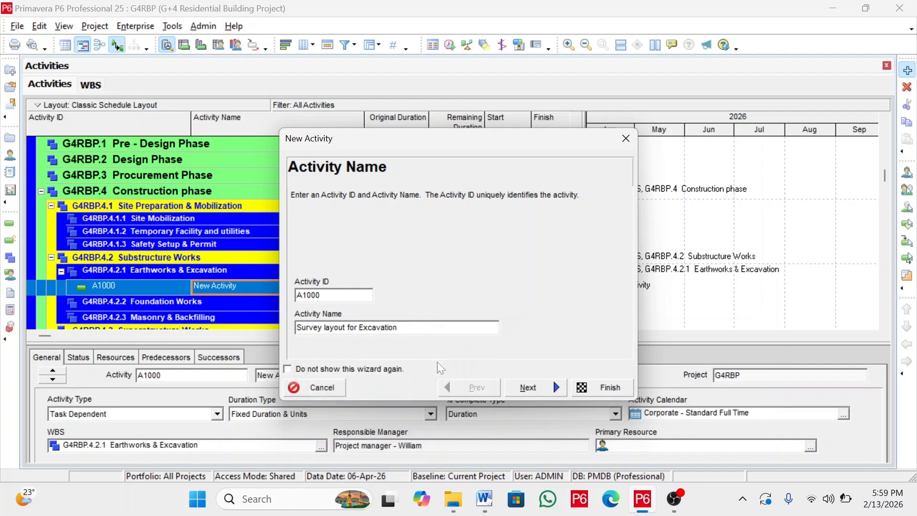
- Keep the activity in the Earthworks & Excavation WBS and choose Task Dependent as its activity type
{"action": "left_click", "coordinate": [528, 387]}
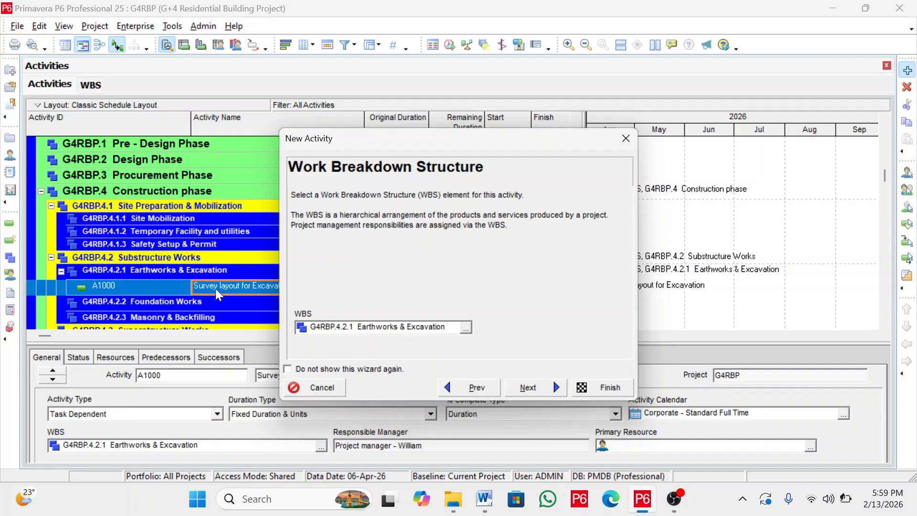
{"action": "left_click", "coordinate": [528, 387]}
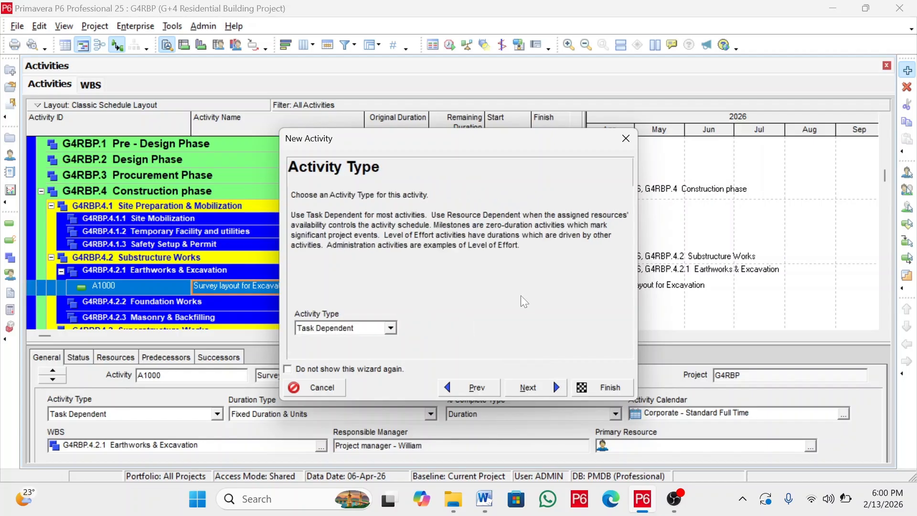
{"action": "left_click", "coordinate": [391, 328]}
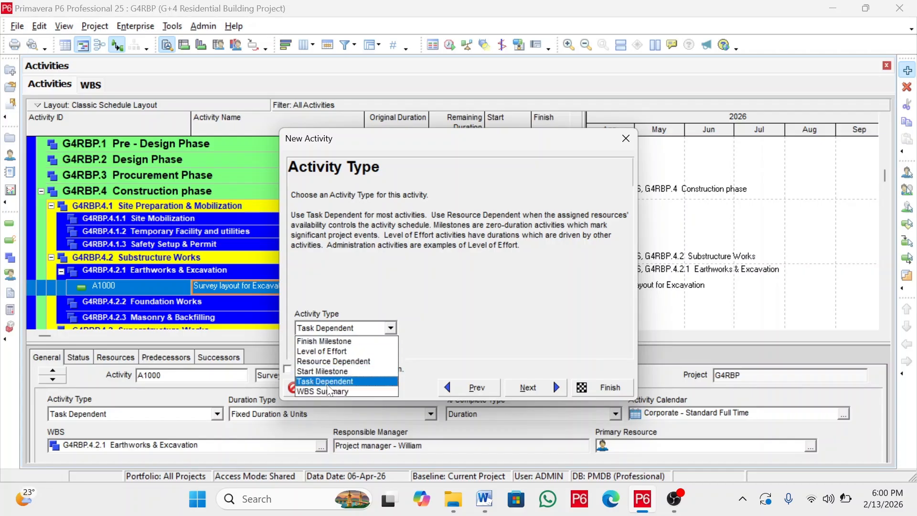
{"action": "left_click", "coordinate": [357, 383]}
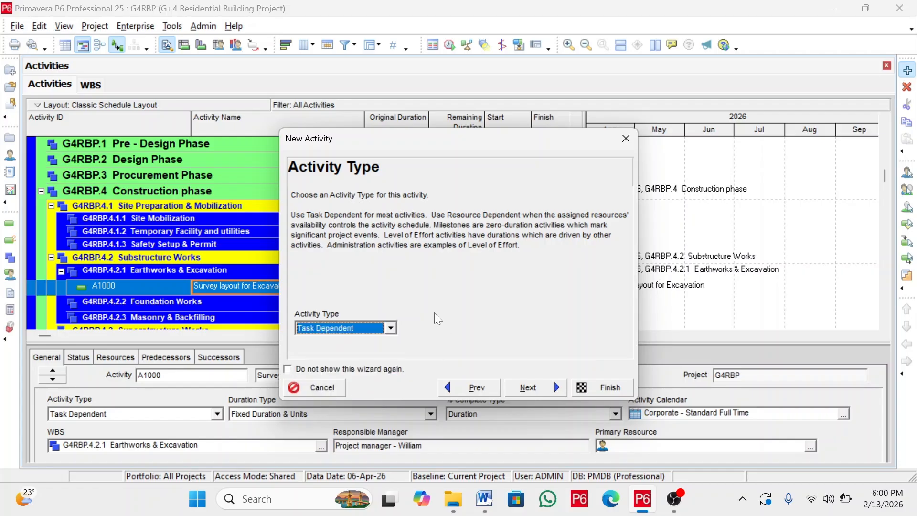
{"action": "left_click", "coordinate": [529, 387]}
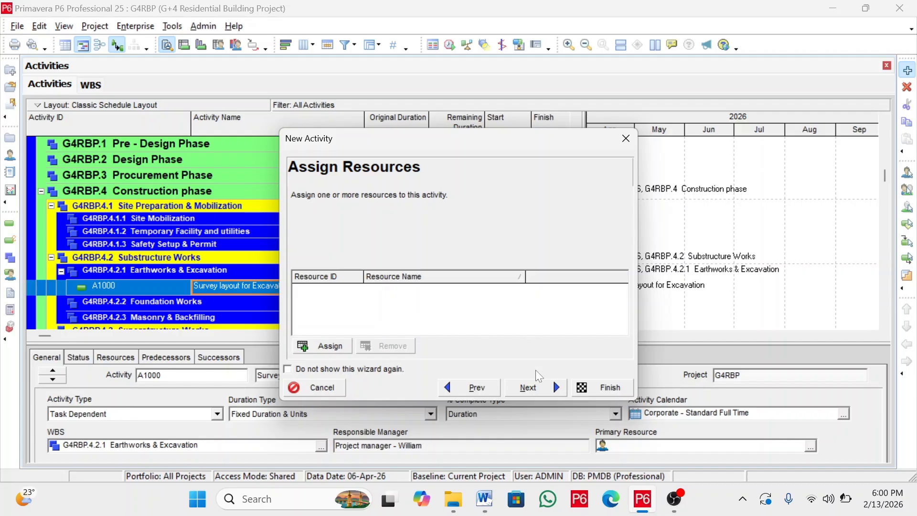
- Leave the activity without resources and choose Fixed Duration & Units as its duration type
{"action": "left_click", "coordinate": [529, 387]}
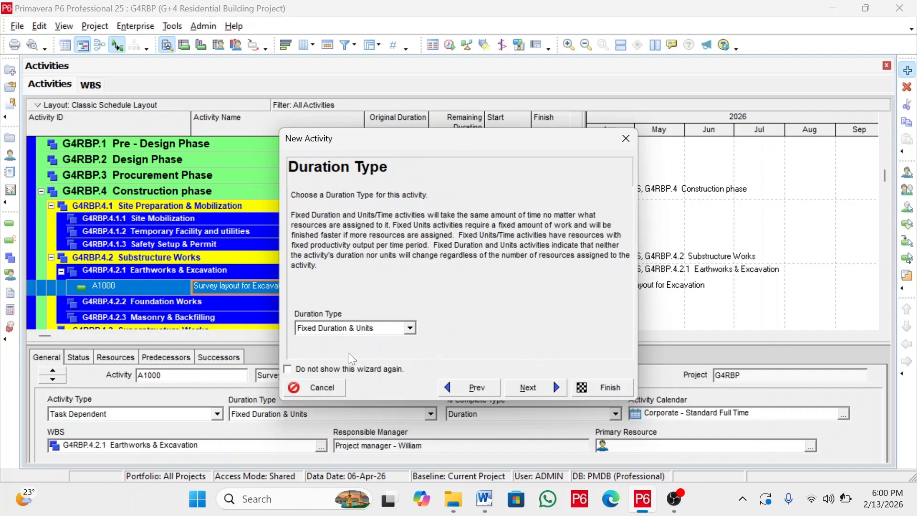
{"action": "left_click", "coordinate": [410, 329]}
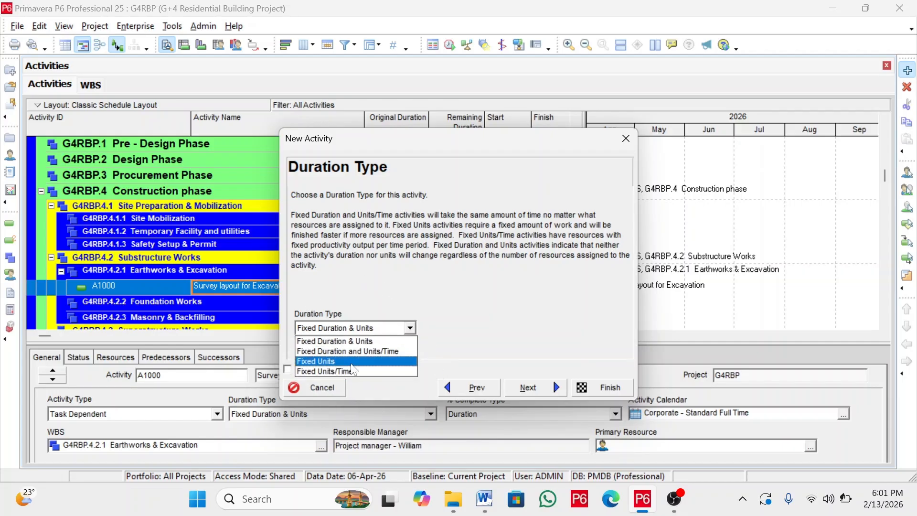
{"action": "left_click", "coordinate": [373, 341]}
{"action": "left_click", "coordinate": [530, 387]}
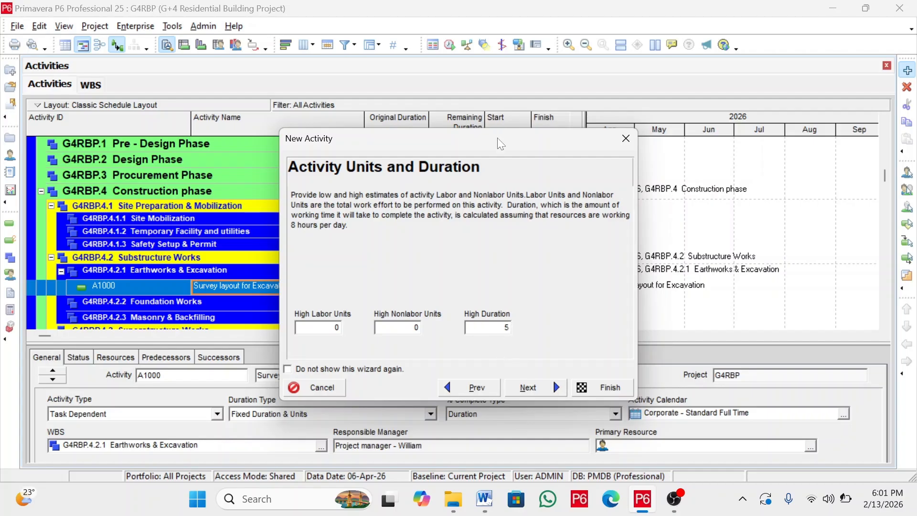
- Finish creating the activity with 0 labor and nonlabor units and a duration of 5, without relationships or more details
{"action": "left_click_drag", "start_coordinate": [500, 150], "coordinate": [684, 141]}
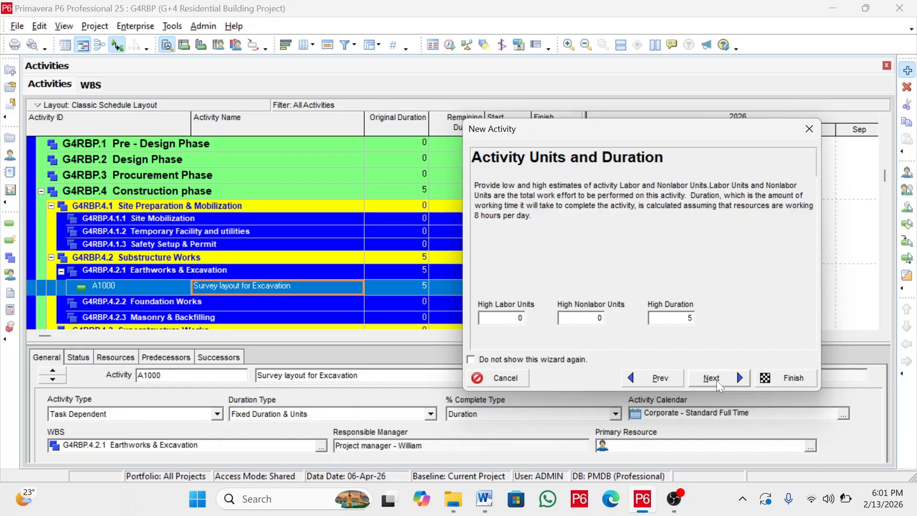
{"action": "left_click_drag", "start_coordinate": [679, 138], "coordinate": [496, 118]}
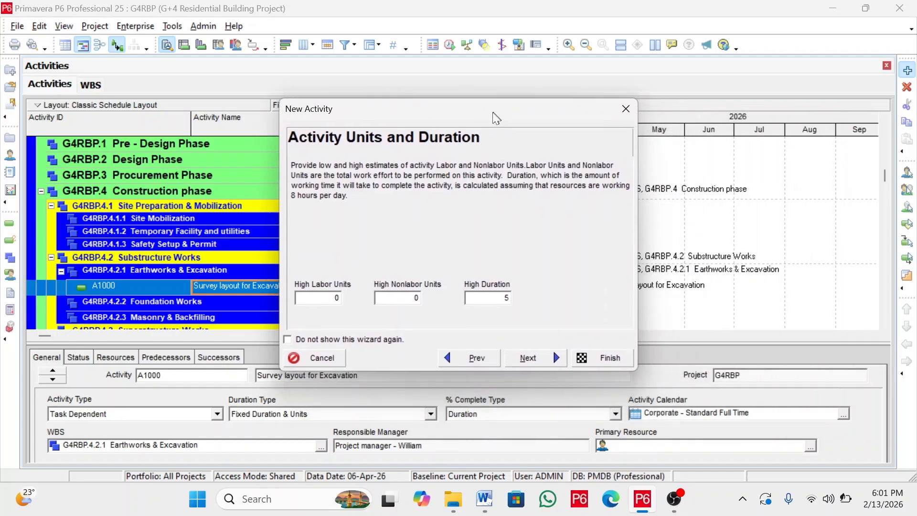
{"action": "left_click", "coordinate": [543, 359]}
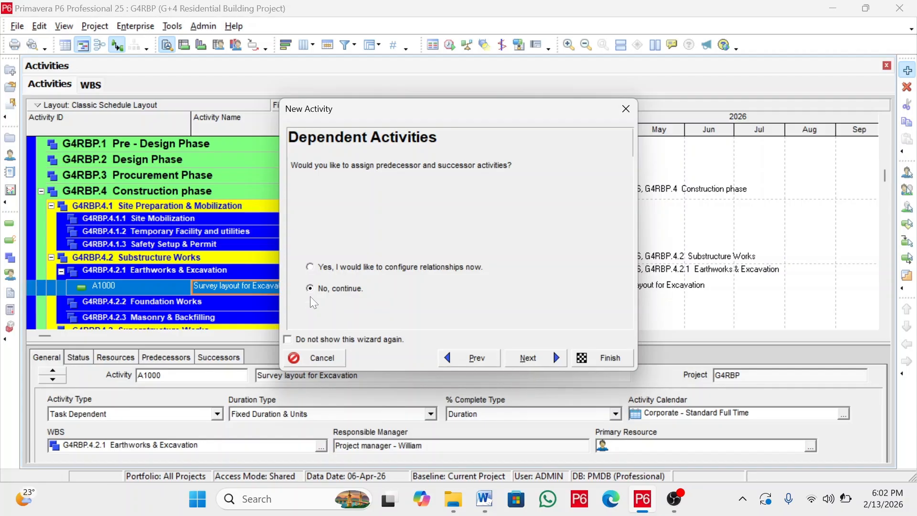
{"action": "left_click", "coordinate": [531, 362]}
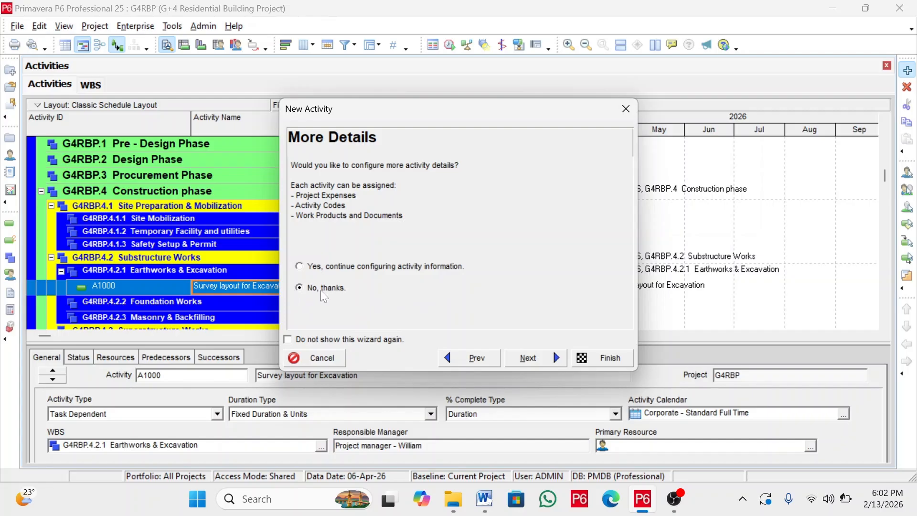
{"action": "left_click", "coordinate": [539, 359]}
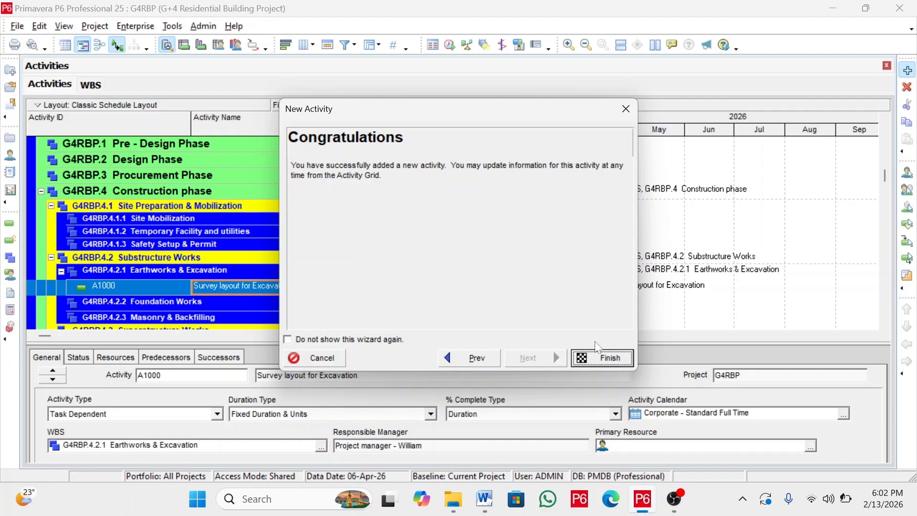
{"action": "left_click", "coordinate": [603, 358]}
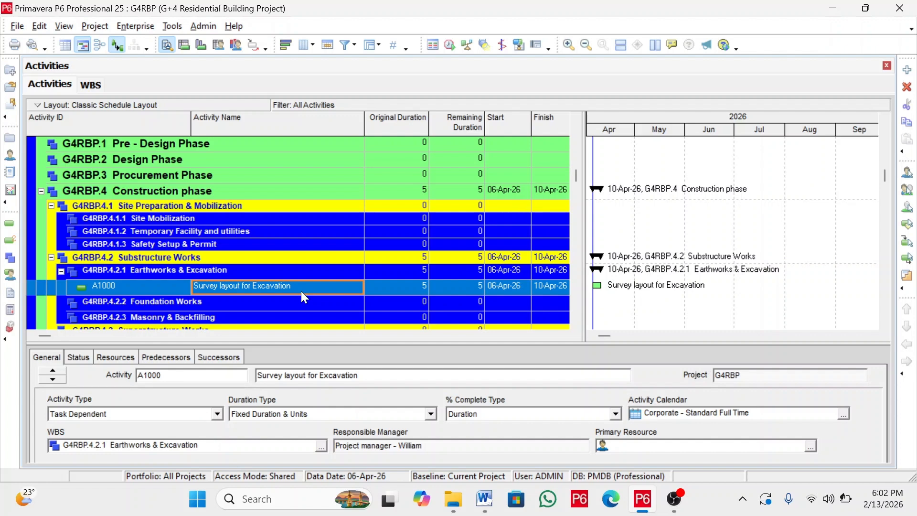
- Add another activity under Earthworks & Excavation, and switch to the Word document to copy "Site Clearing and Topsoil Excavation"
{"action": "key", "text": "Insert"}
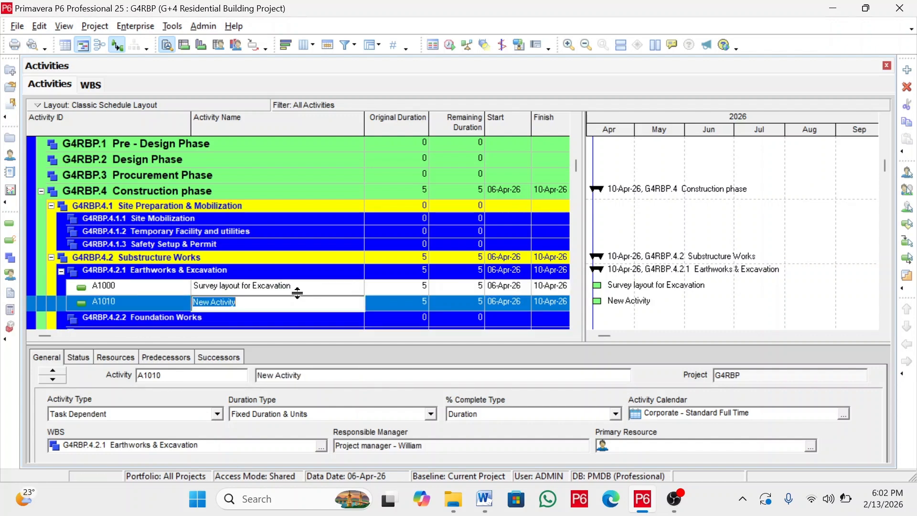
{"action": "key", "text": "alt+Tab"}
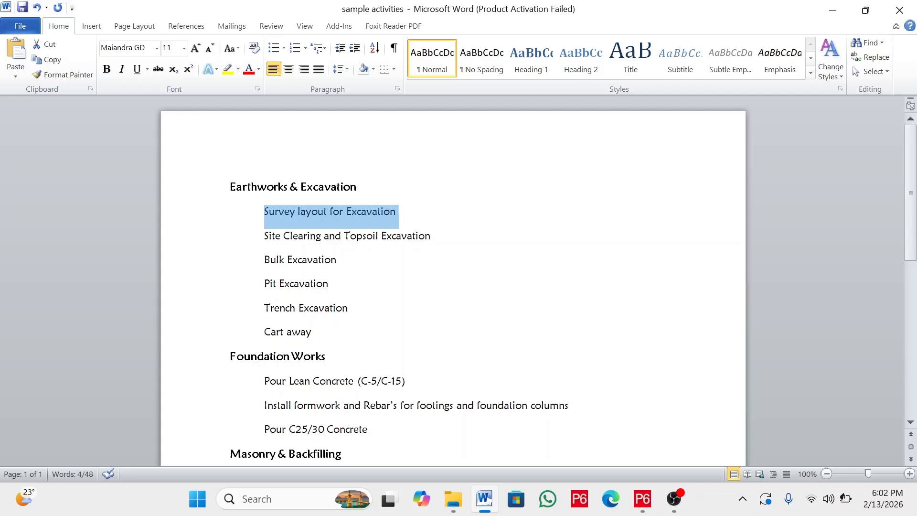
{"action": "left_click_drag", "start_coordinate": [265, 236], "coordinate": [430, 236]}
{"action": "right_click", "coordinate": [380, 236]}
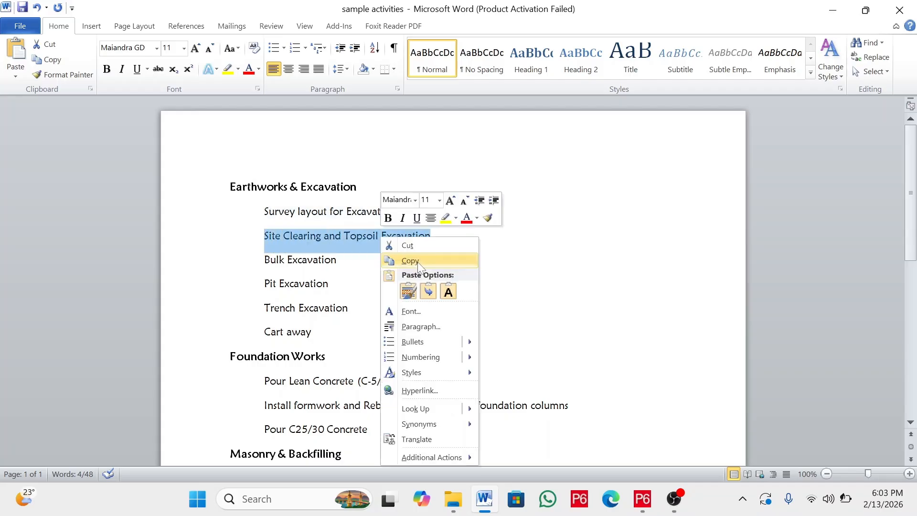
{"action": "left_click", "coordinate": [416, 263]}
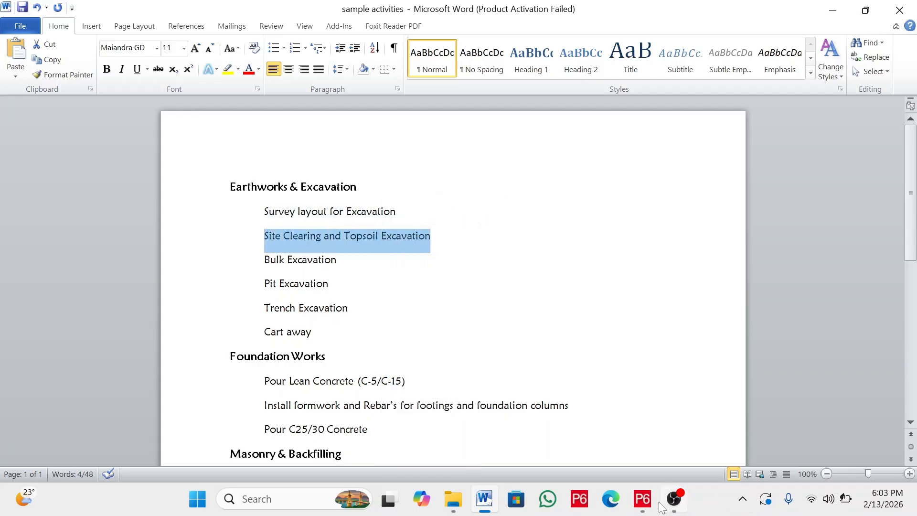
- Return to Primavera P6 and name the new activity with the copied text "Site Clearing and Topsoil Excavation"
{"action": "left_click", "coordinate": [642, 499]}
{"action": "left_click", "coordinate": [247, 370]}
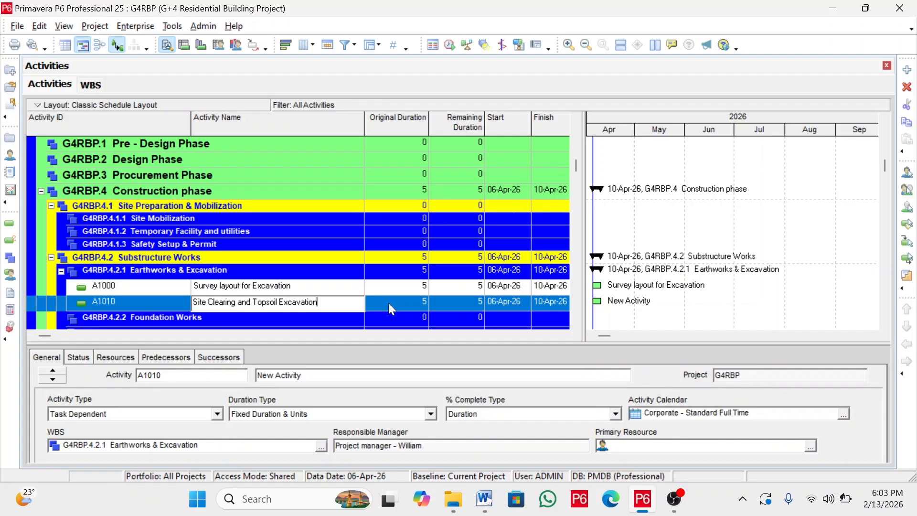
{"action": "key", "text": "Return"}
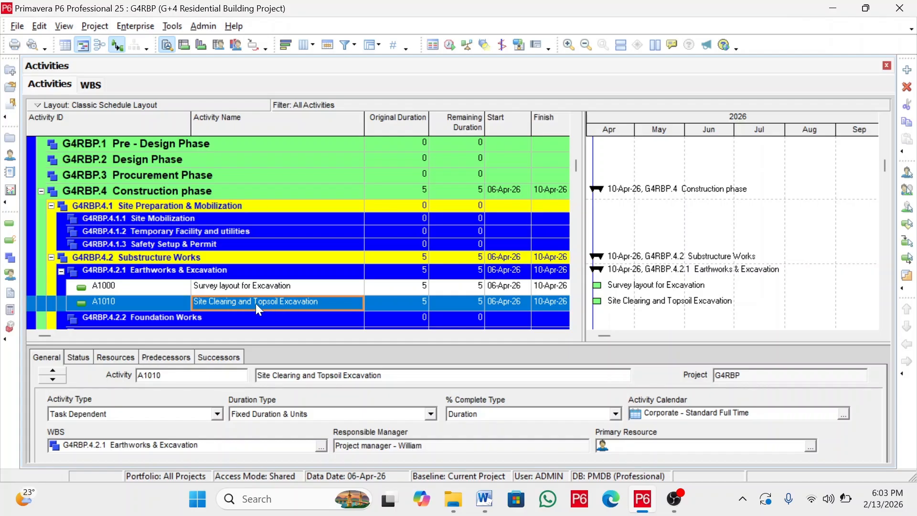
- Add a third activity below Site Clearing and Topsoil Excavation, and copy "Bulk Excavation" from the Word document
{"action": "right_click", "coordinate": [256, 301]}
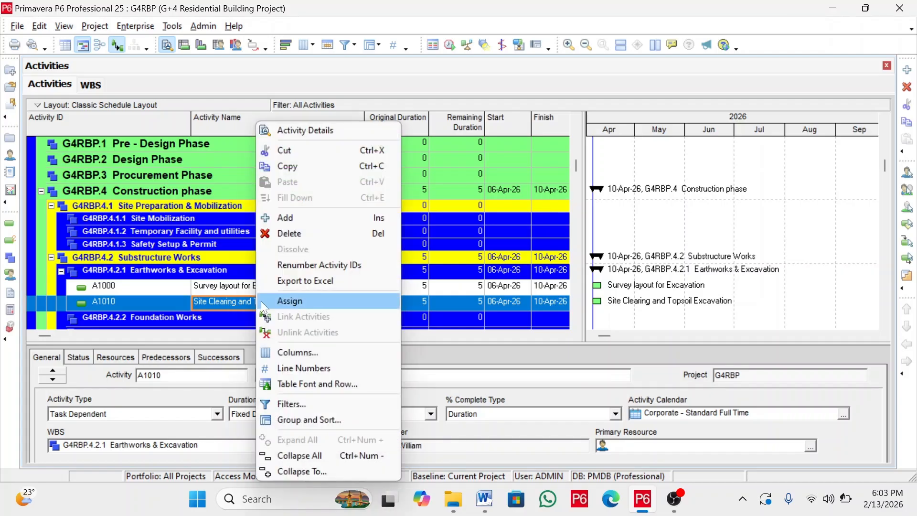
{"action": "left_click", "coordinate": [296, 218]}
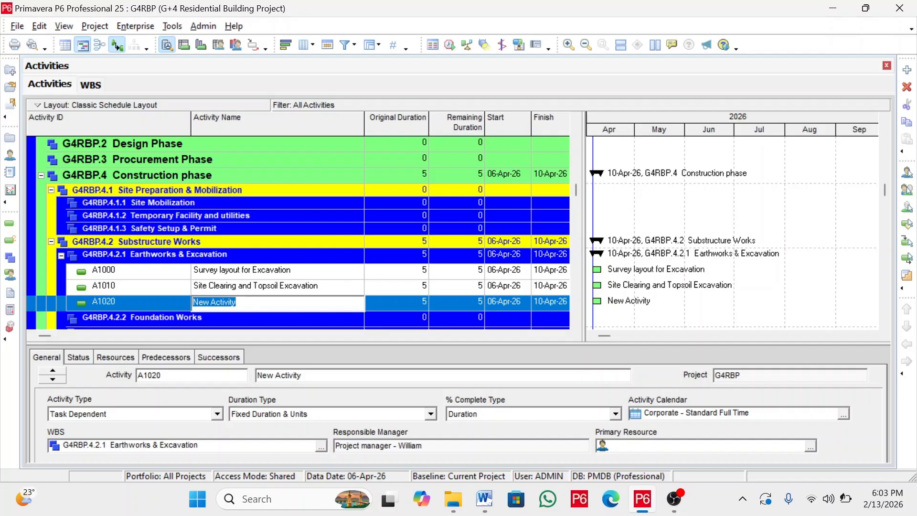
{"action": "left_click", "coordinate": [484, 499]}
{"action": "triple_click", "coordinate": [347, 241]}
{"action": "left_click", "coordinate": [331, 260]}
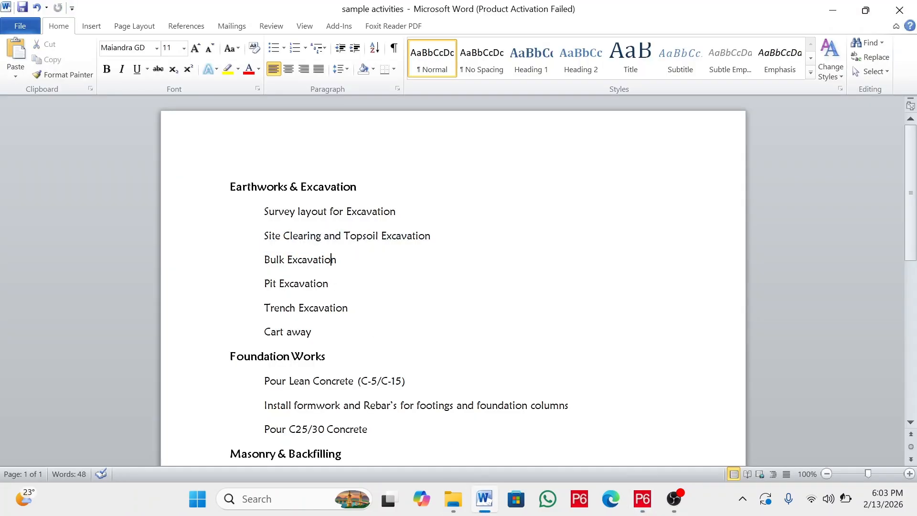
{"action": "triple_click", "coordinate": [296, 262]}
{"action": "right_click", "coordinate": [296, 262]}
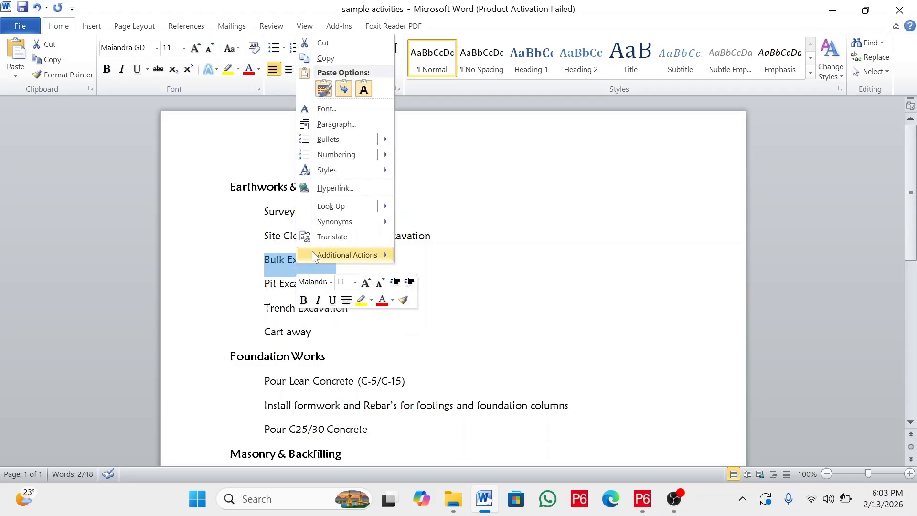
{"action": "key", "text": "Escape"}
- Return to Primavera P6 and replace the third activity's name with the copied text "Bulk Excavation"
{"action": "left_click", "coordinate": [643, 499]}
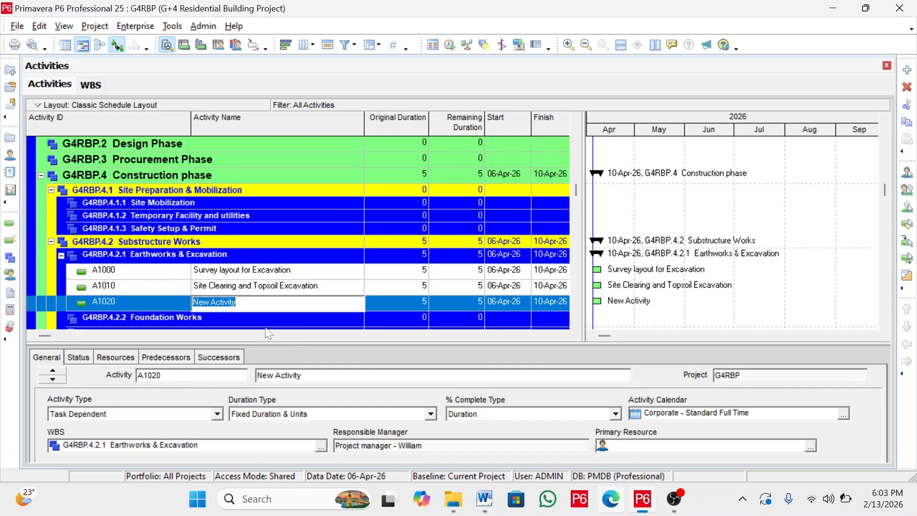
{"action": "right_click", "coordinate": [224, 305]}
{"action": "left_click", "coordinate": [246, 369]}
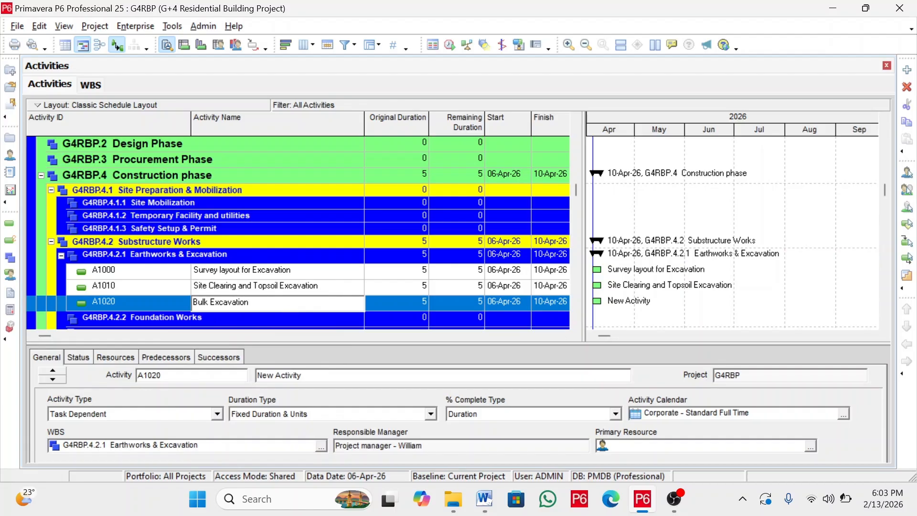
{"action": "left_click", "coordinate": [399, 306]}
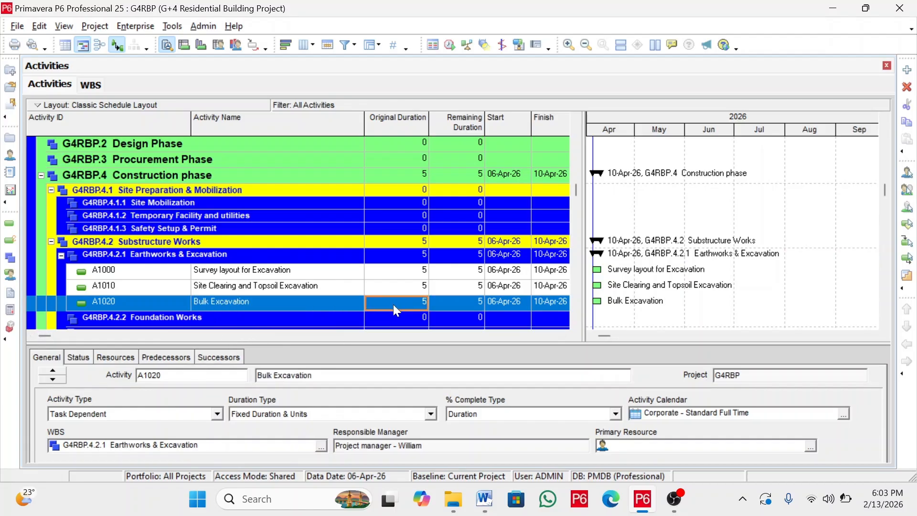
- Start a new activity below Bulk Excavation and set the New Activity wizard not to show again
{"action": "left_click", "coordinate": [252, 305]}
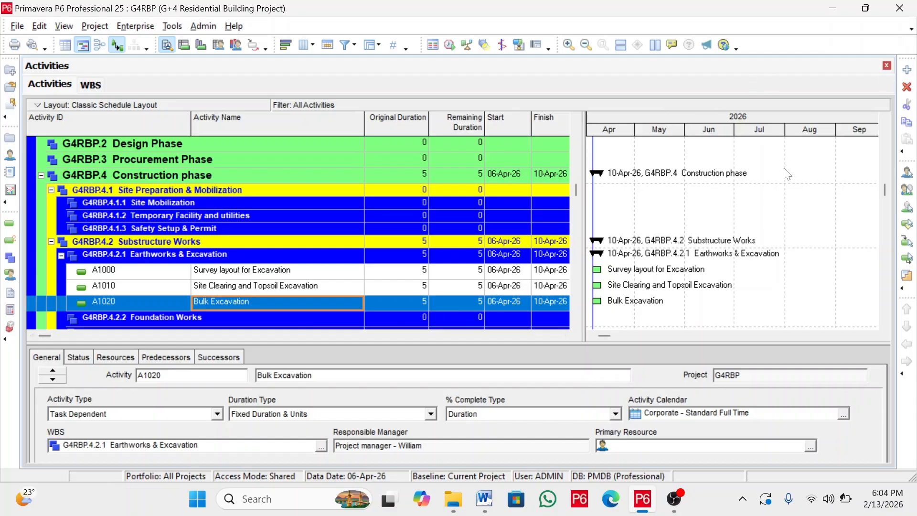
{"action": "left_click", "coordinate": [907, 70]}
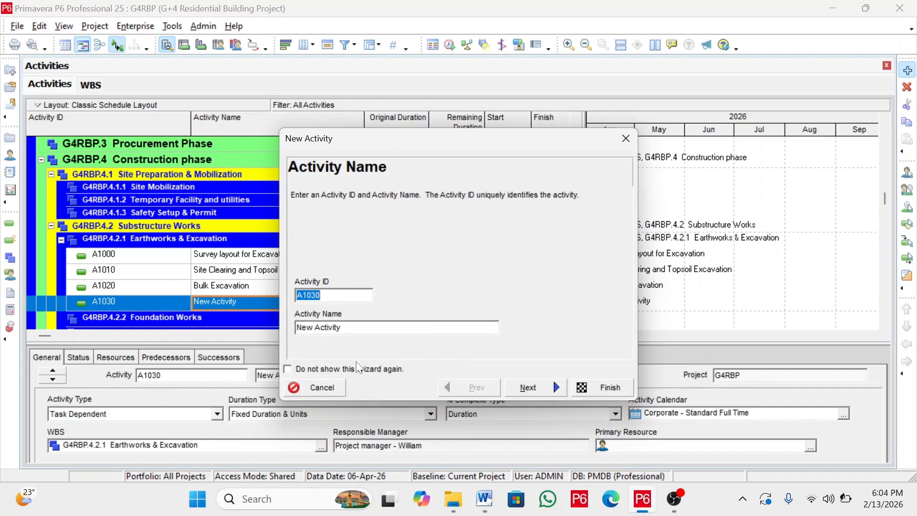
{"action": "left_click", "coordinate": [287, 369]}
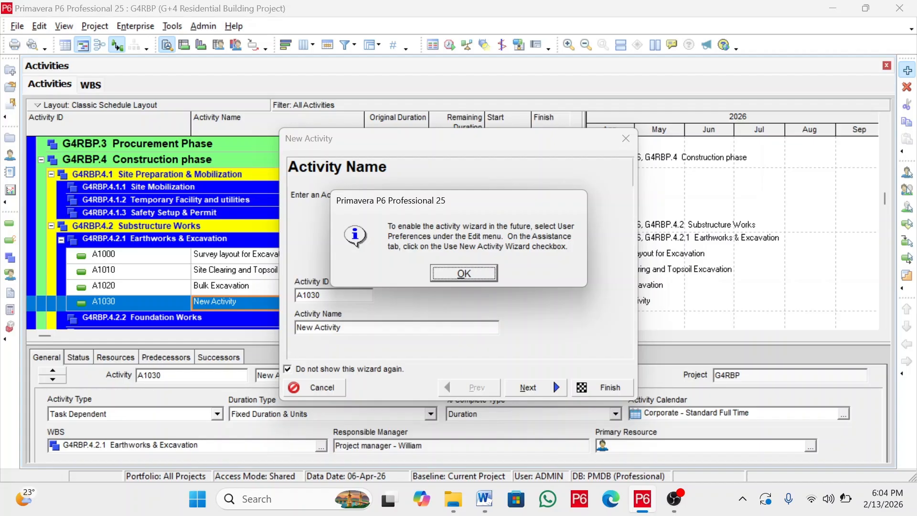
{"action": "left_click", "coordinate": [465, 274]}
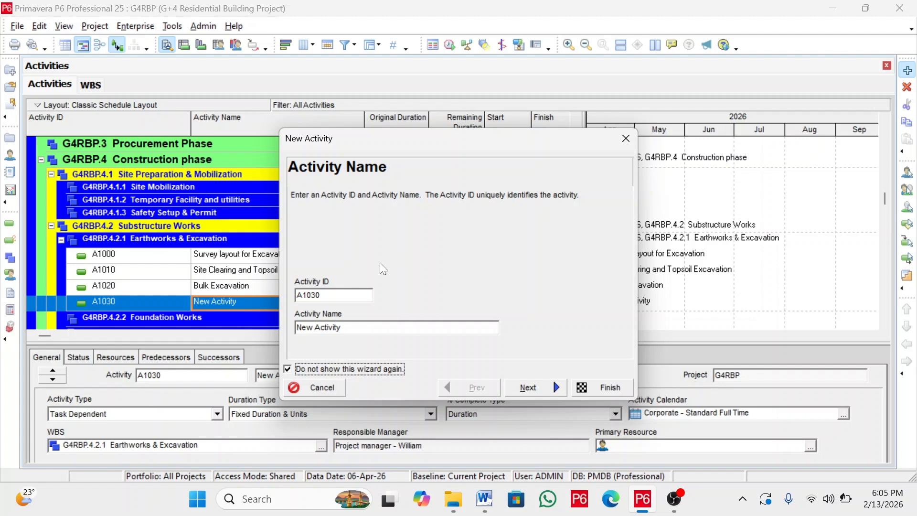
- Switch to the sample activities document in Word and copy "Pit Excavation" from the Earthworks & Excavation list
{"action": "left_click_drag", "start_coordinate": [350, 328], "coordinate": [294, 327]}
{"action": "left_click", "coordinate": [485, 501]}
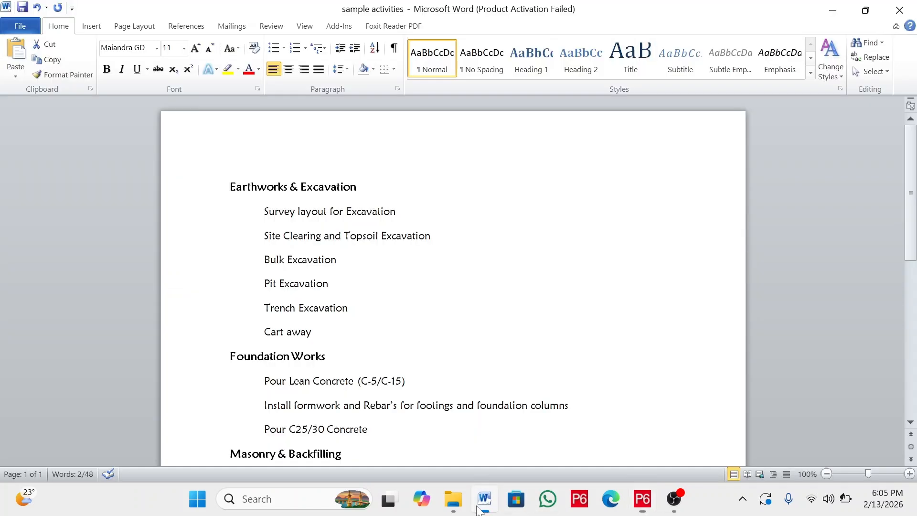
{"action": "left_click_drag", "start_coordinate": [329, 283], "coordinate": [265, 285]}
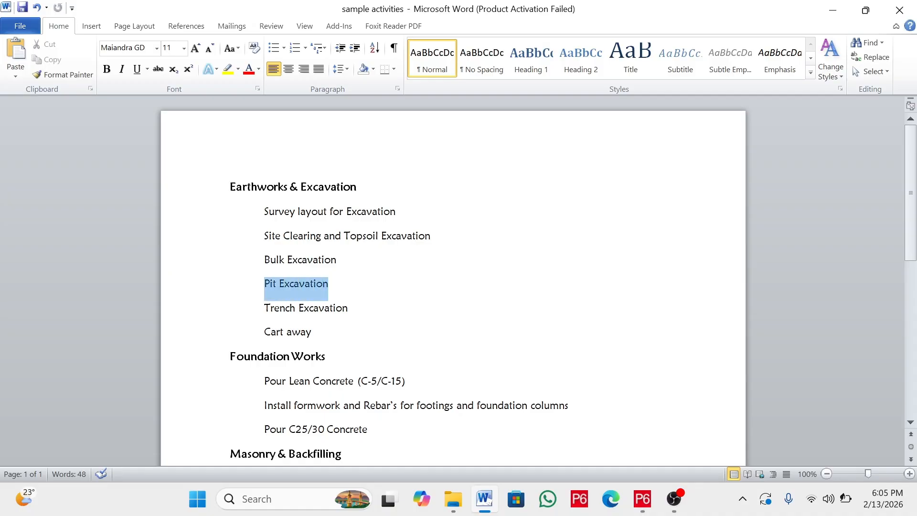
{"action": "right_click", "coordinate": [292, 290]}
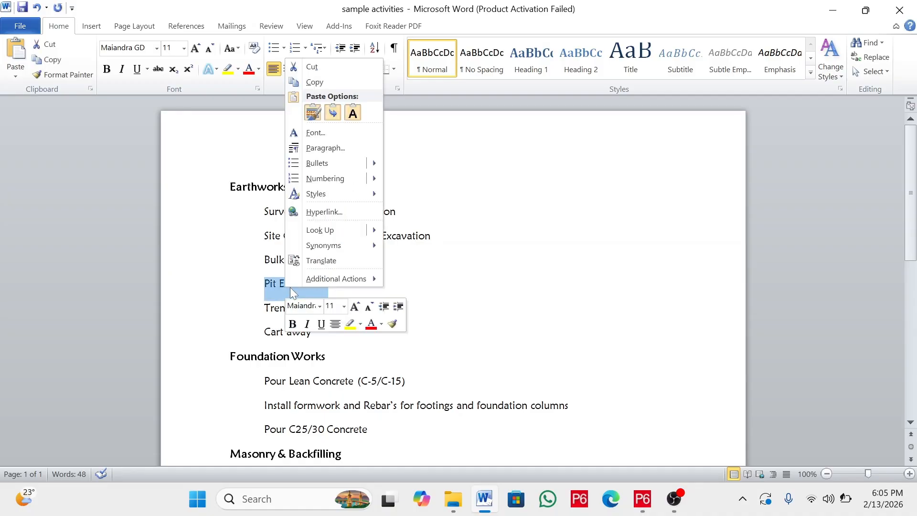
{"action": "left_click", "coordinate": [314, 82]}
- Return to Primavera P6 and replace the activity name in the wizard with the copied text "Pit Excavation"
{"action": "key", "text": "alt+Tab"}
{"action": "triple_click", "coordinate": [311, 328]}
{"action": "right_click", "coordinate": [348, 327]}
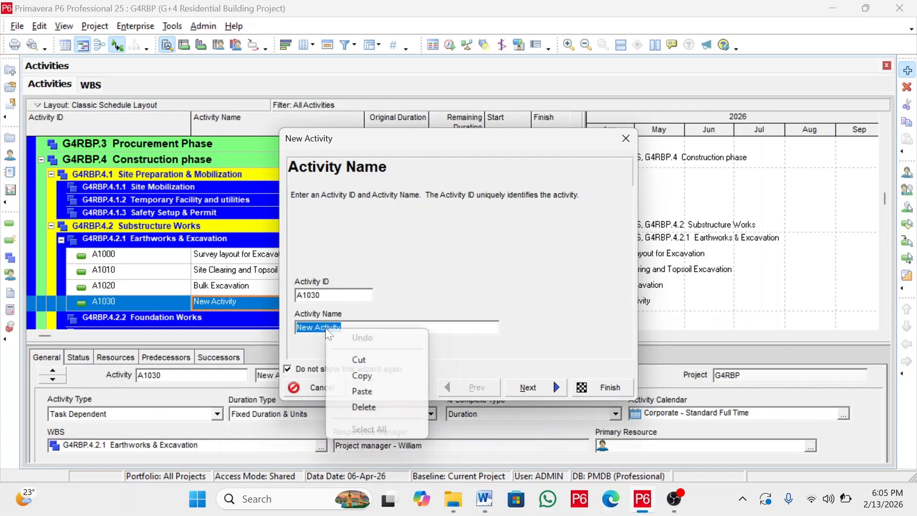
{"action": "left_click", "coordinate": [363, 391]}
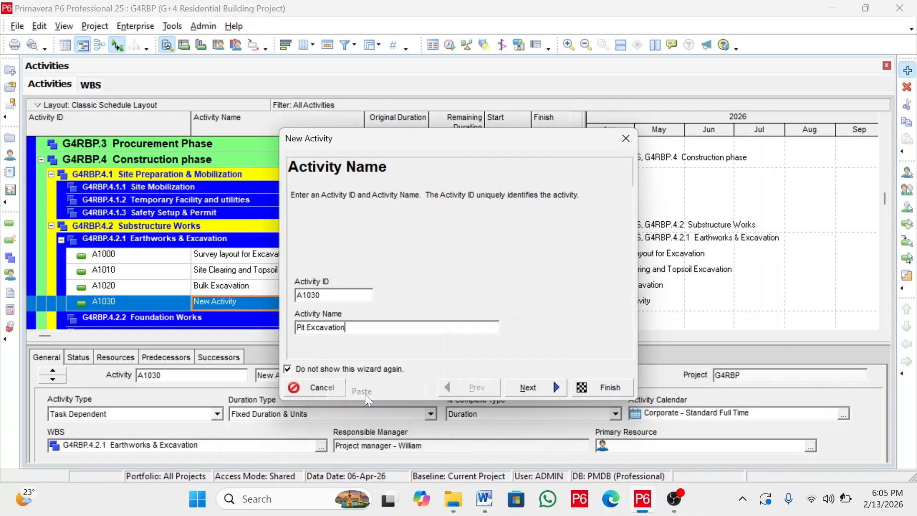
- Finish the Pit Excavation activity in the Earthworks & Excavation WBS as Task Dependent with Fixed Duration & Units, a duration of 5 and no relationships
{"action": "left_click", "coordinate": [531, 389]}
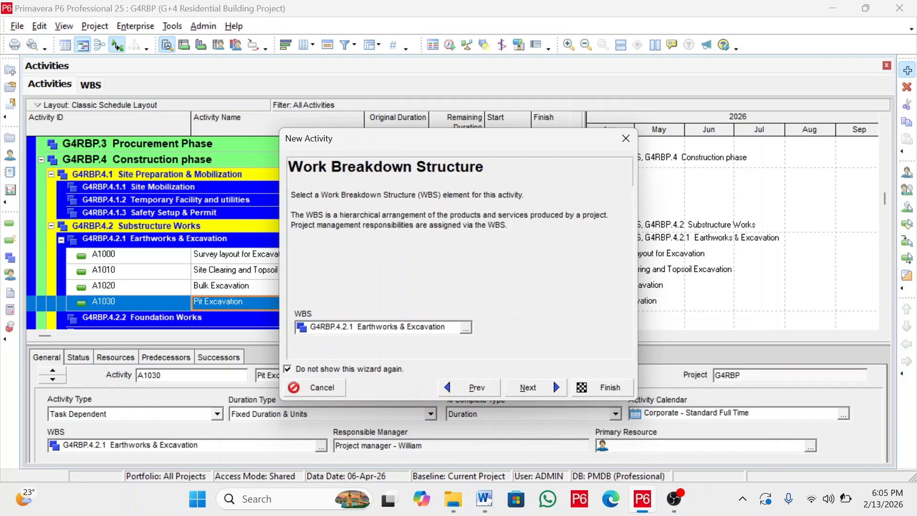
{"action": "left_click", "coordinate": [526, 388]}
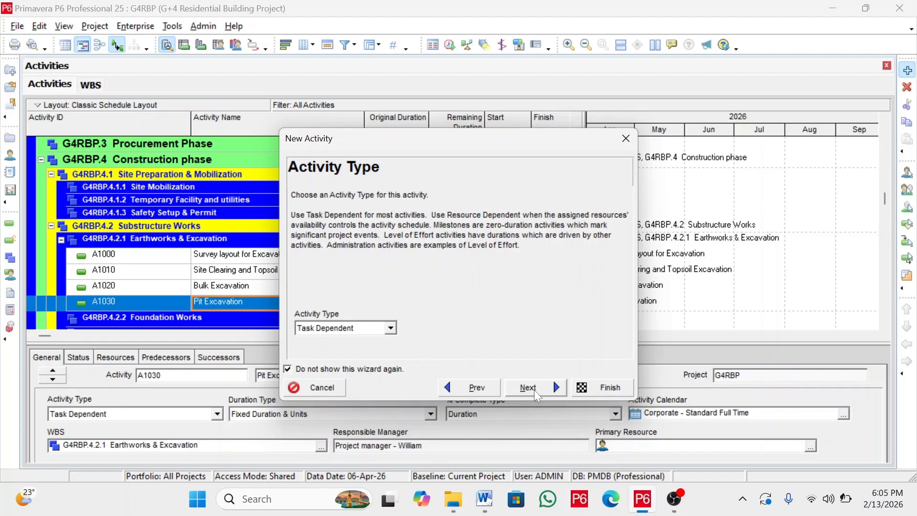
{"action": "left_click", "coordinate": [534, 389]}
{"action": "left_click", "coordinate": [532, 389]}
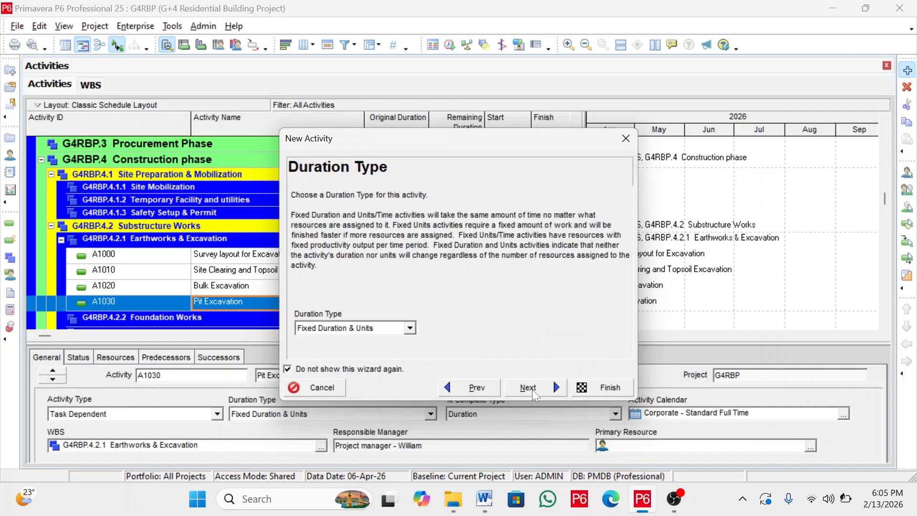
{"action": "left_click", "coordinate": [532, 388]}
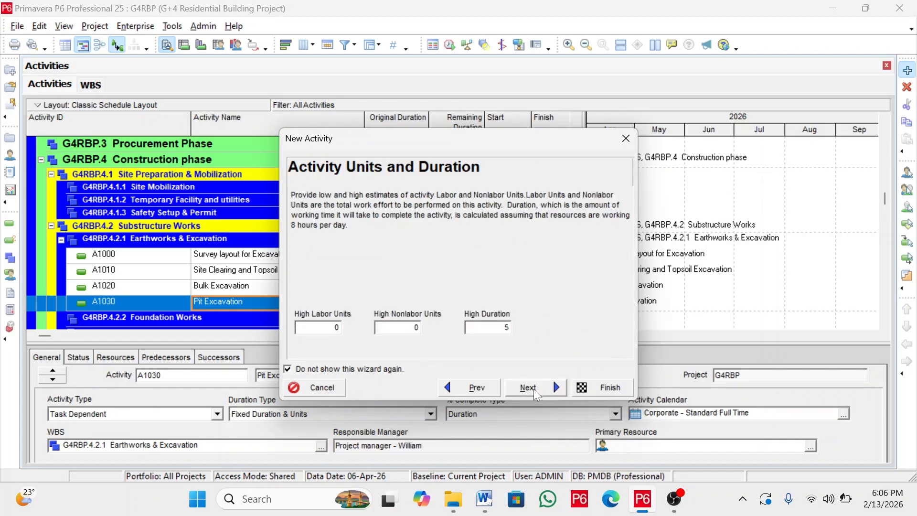
{"action": "left_click", "coordinate": [534, 389]}
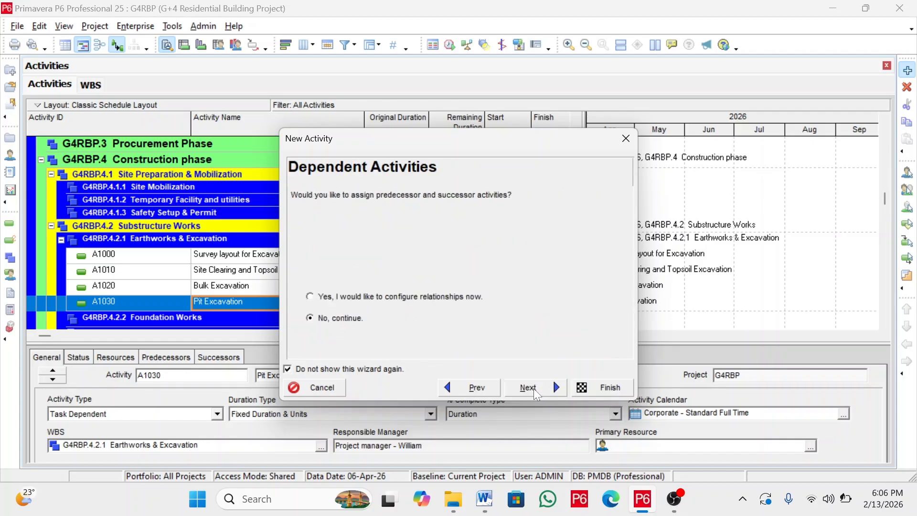
{"action": "left_click", "coordinate": [607, 389]}
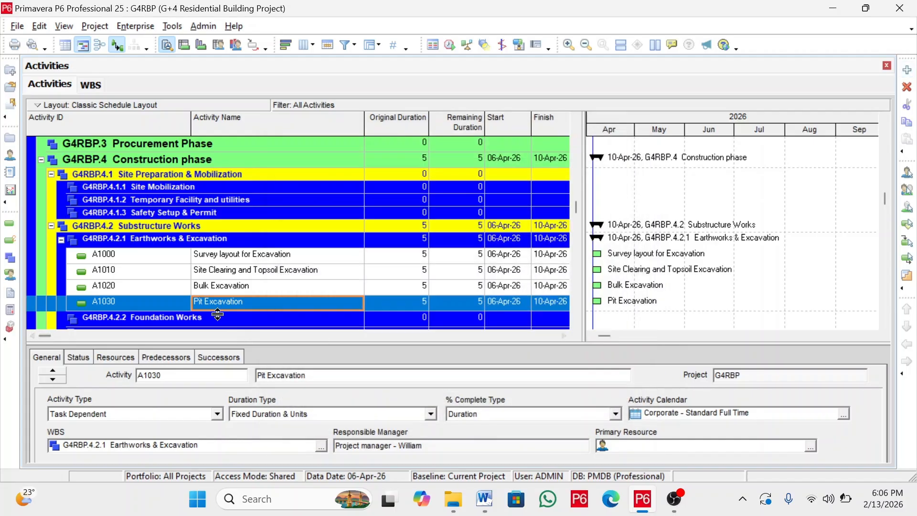
{"action": "scroll", "coordinate": [268, 291], "scroll_direction": "down", "scroll_amount": 1}
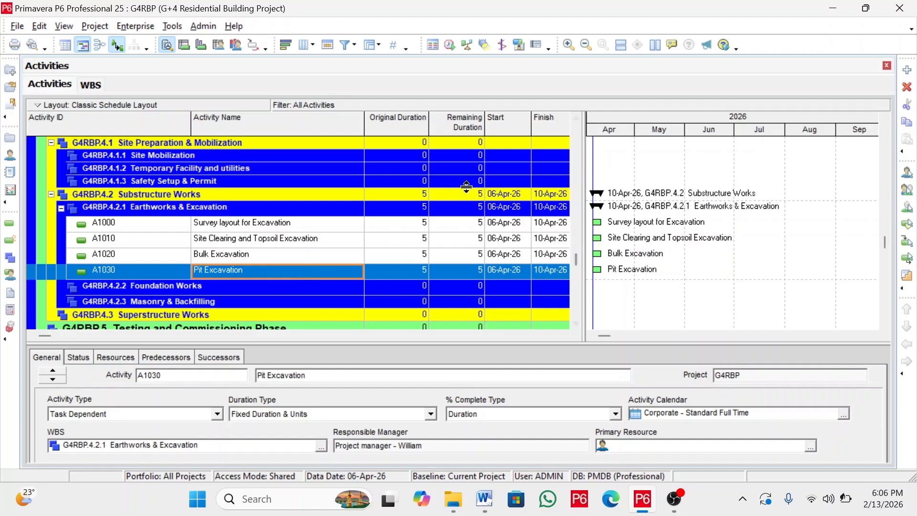
- Add a new activity below Pit Excavation, and copy "Trench Excavation" from the sample activities document in Word
{"action": "left_click", "coordinate": [907, 70]}
{"action": "left_click_drag", "start_coordinate": [325, 327], "coordinate": [328, 333]}
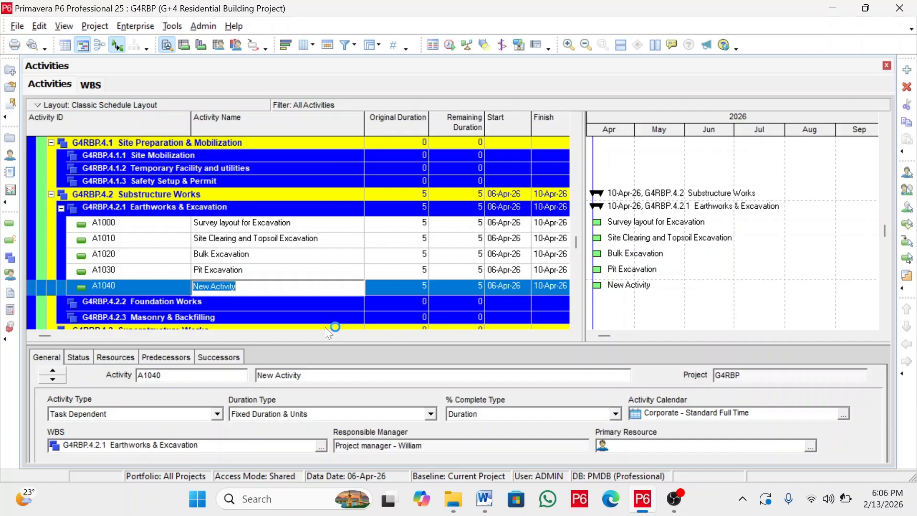
{"action": "mouse_move", "coordinate": [457, 509]}
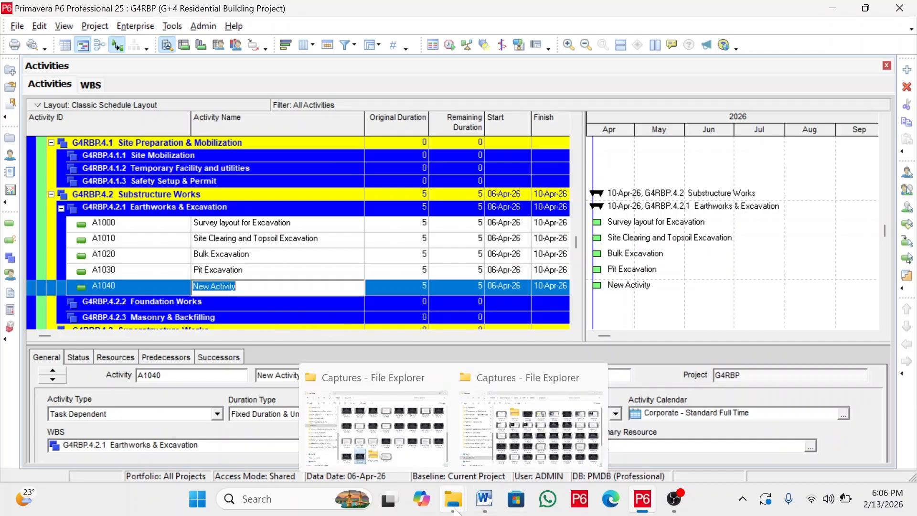
{"action": "left_click", "coordinate": [485, 498]}
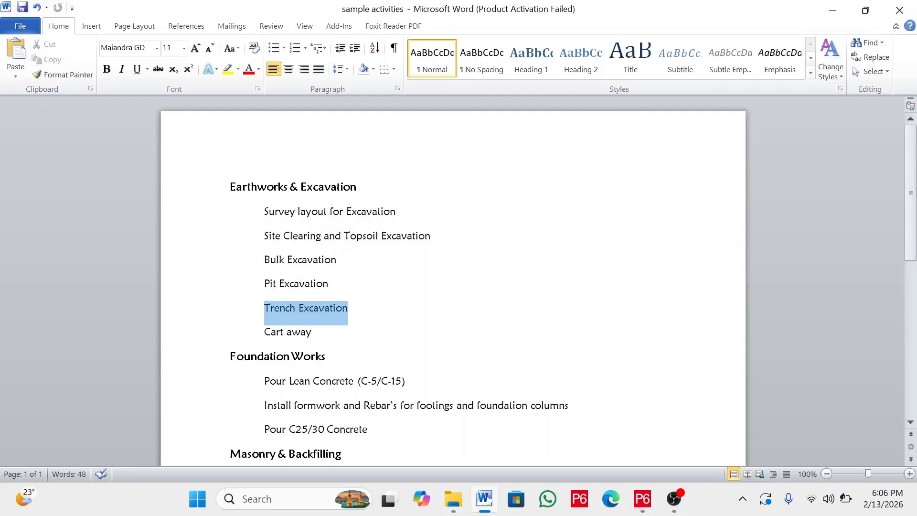
{"action": "right_click", "coordinate": [288, 311]}
{"action": "left_click", "coordinate": [310, 106]}
- Return to Primavera P6 and replace the new activity's name with the copied text "Trench Excavation"
{"action": "key", "text": "alt+Tab"}
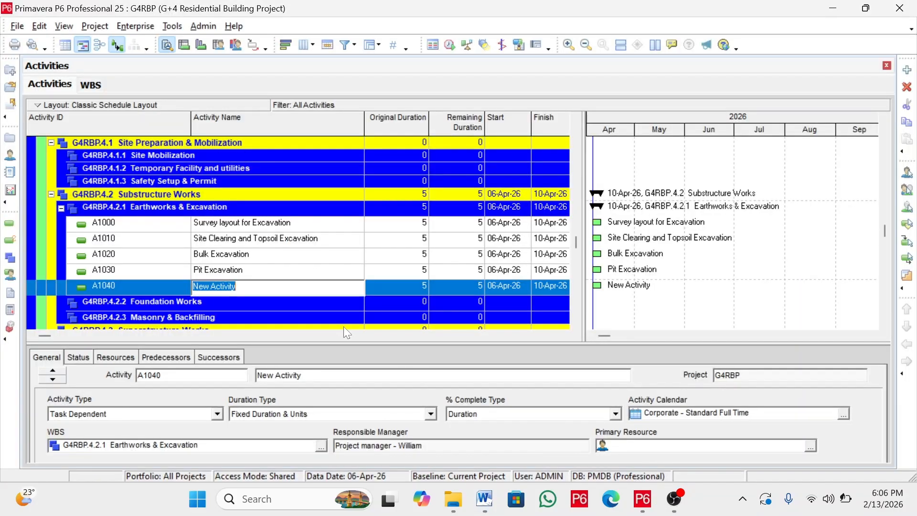
{"action": "right_click", "coordinate": [219, 286]}
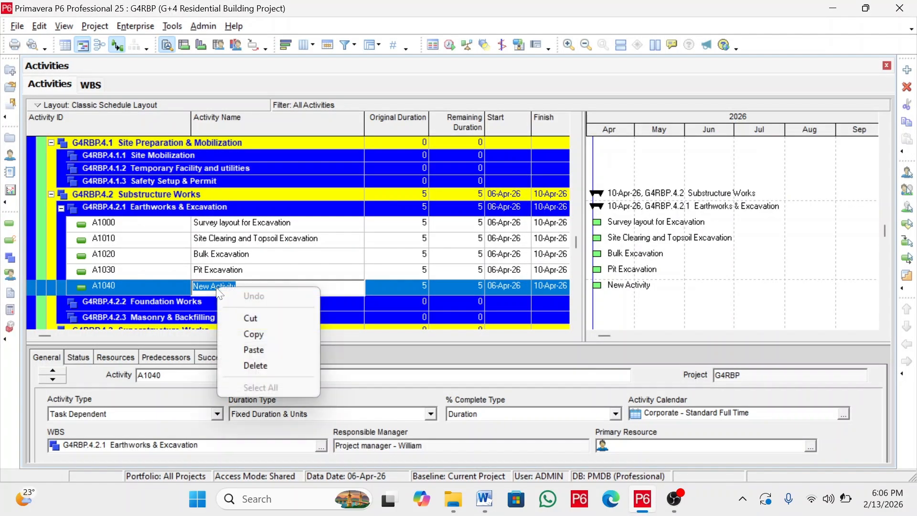
{"action": "left_click", "coordinate": [257, 350]}
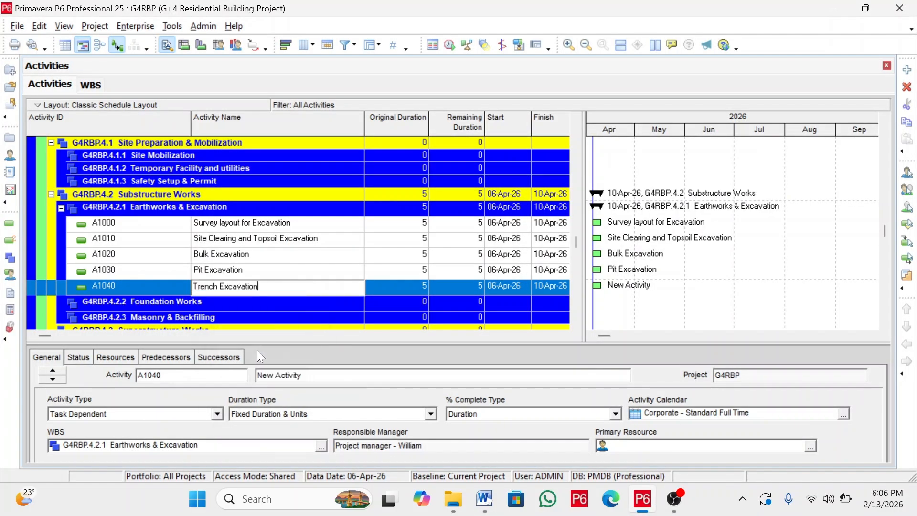
{"action": "left_click", "coordinate": [389, 286]}
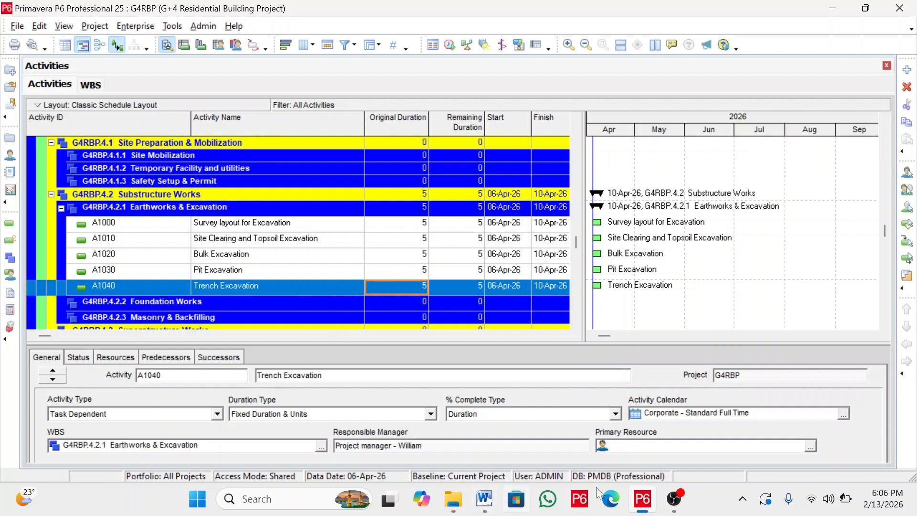
- Switch to the sample activities document in Word and copy "Cart away" from the Earthworks & Excavation list
{"action": "left_click", "coordinate": [483, 504]}
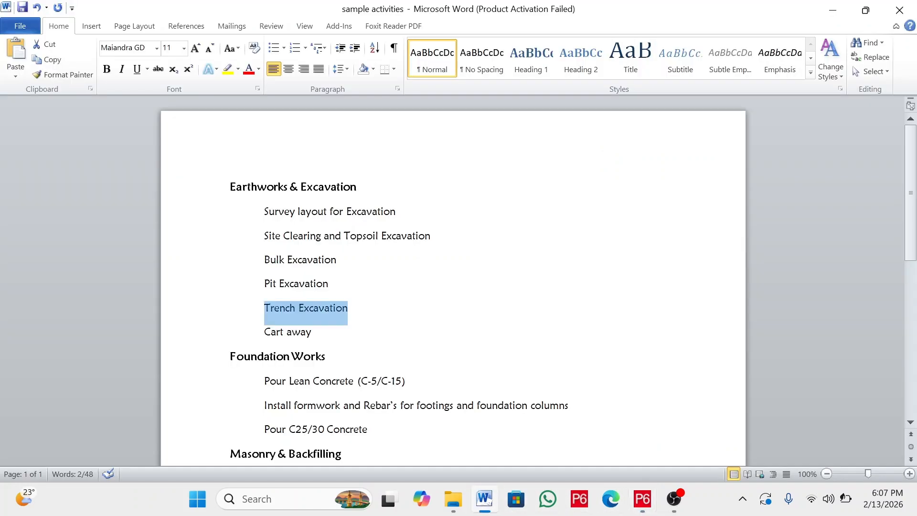
{"action": "left_click_drag", "start_coordinate": [313, 332], "coordinate": [264, 332]}
{"action": "right_click", "coordinate": [297, 334]}
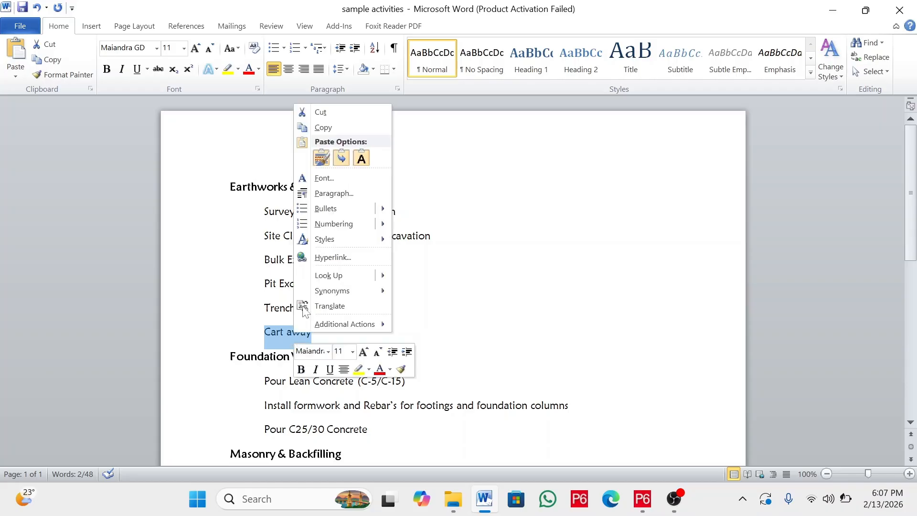
{"action": "left_click", "coordinate": [344, 127]}
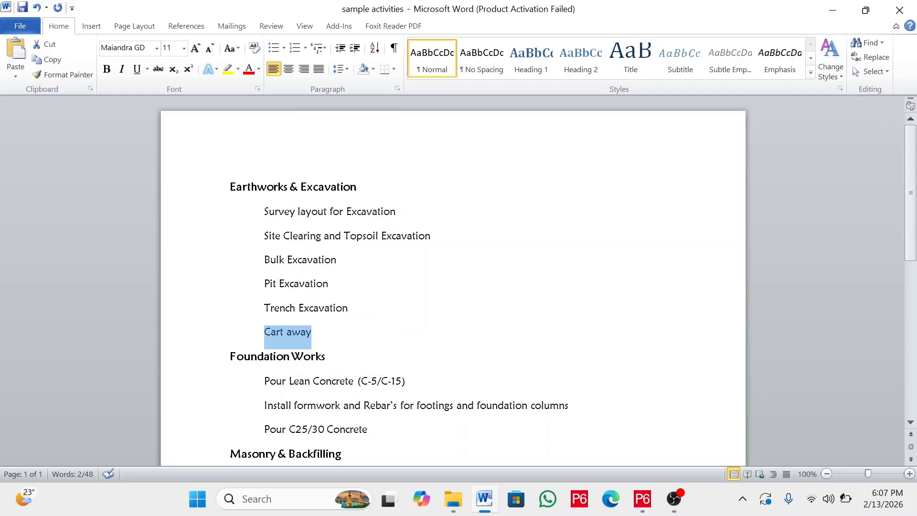
- Return to Primavera P6, add a new activity below Trench Excavation and name it with the copied text "Cart away"
{"action": "left_click", "coordinate": [642, 498]}
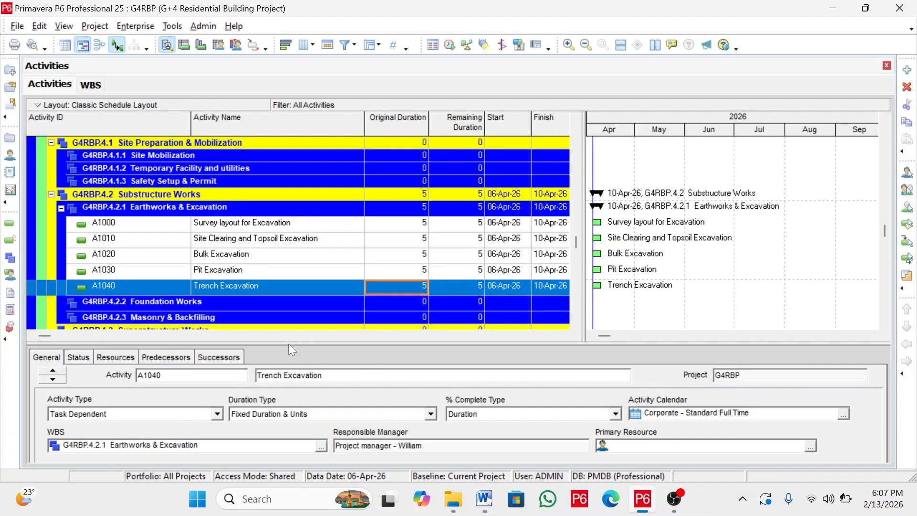
{"action": "key", "text": "Insert"}
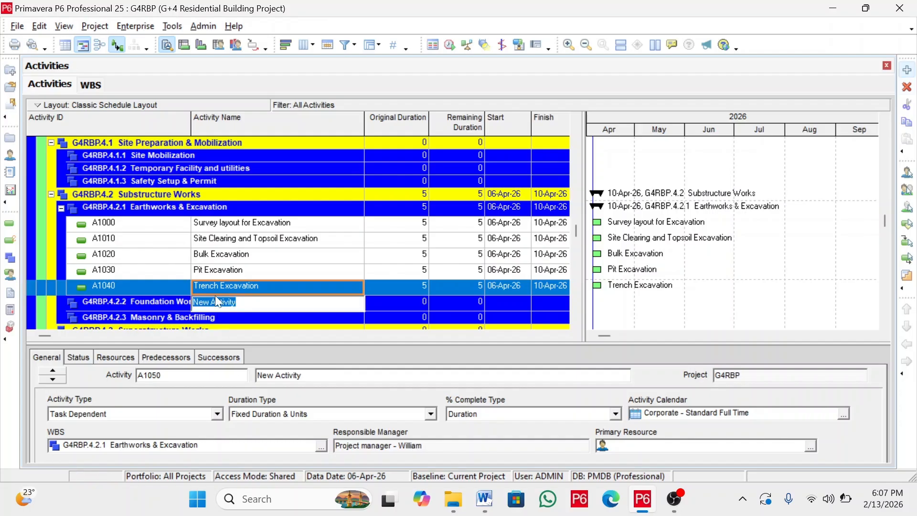
{"action": "right_click", "coordinate": [234, 304]}
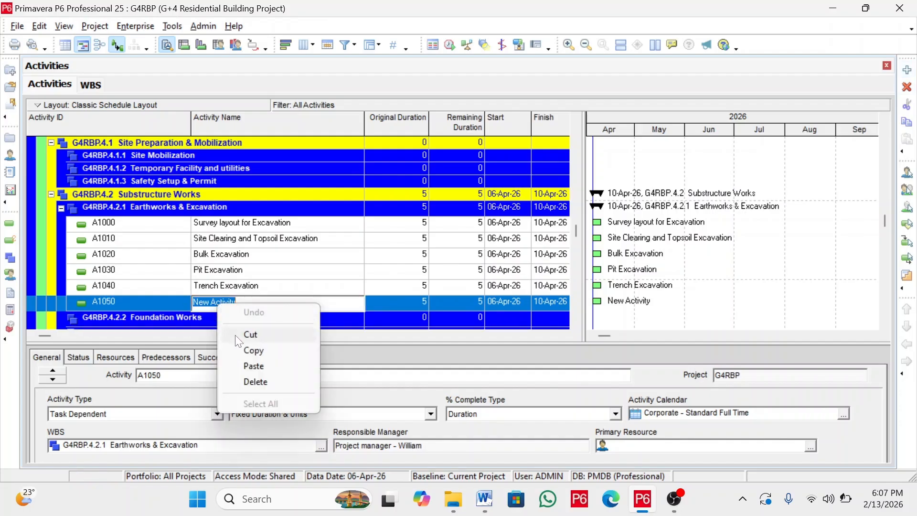
{"action": "left_click", "coordinate": [245, 365]}
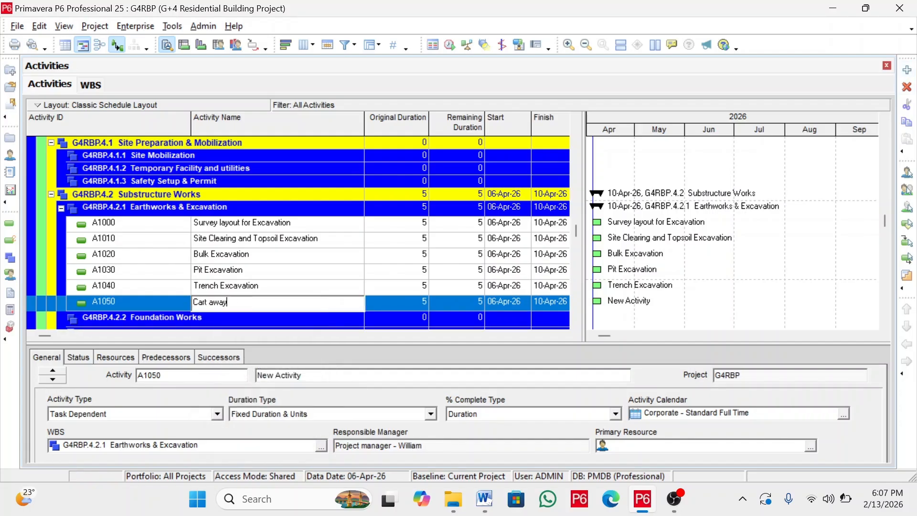
{"action": "left_click", "coordinate": [379, 306]}
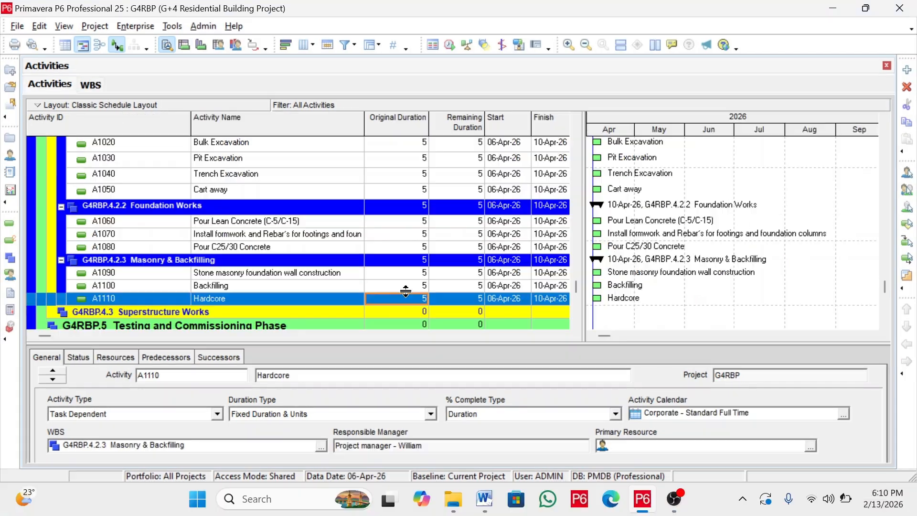
- Review the activities listed under Earthworks & Excavation, Foundation Works and Masonry & Backfilling in the Substructure Works WBS
{"action": "scroll", "coordinate": [413, 266], "scroll_direction": "up", "scroll_amount": 6}
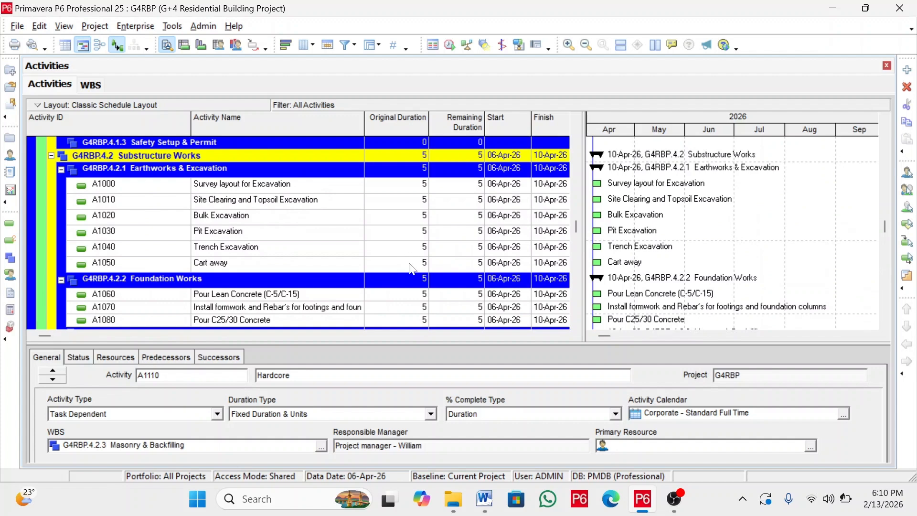
{"action": "scroll", "coordinate": [411, 267], "scroll_direction": "up", "scroll_amount": 1}
{"action": "scroll", "coordinate": [396, 267], "scroll_direction": "down", "scroll_amount": 2}
{"action": "scroll", "coordinate": [385, 270], "scroll_direction": "down", "scroll_amount": 3}
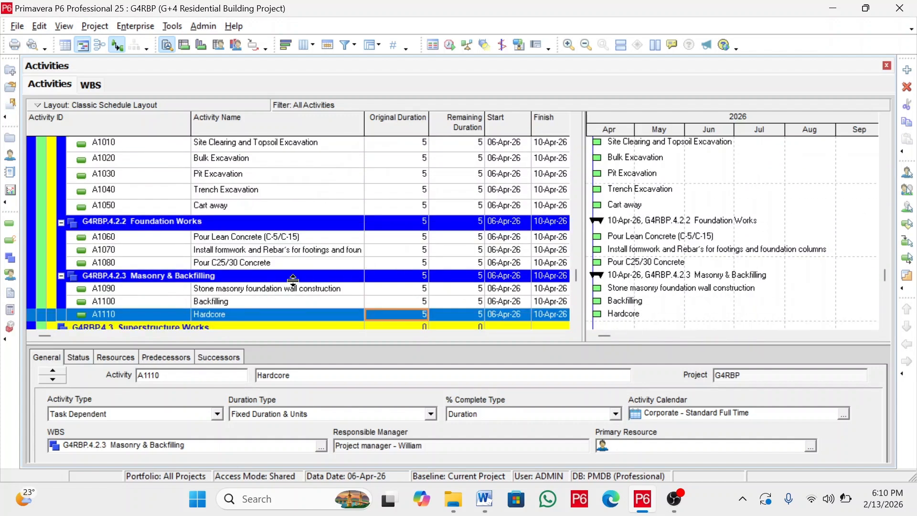
{"action": "scroll", "coordinate": [373, 267], "scroll_direction": "up", "scroll_amount": 2}
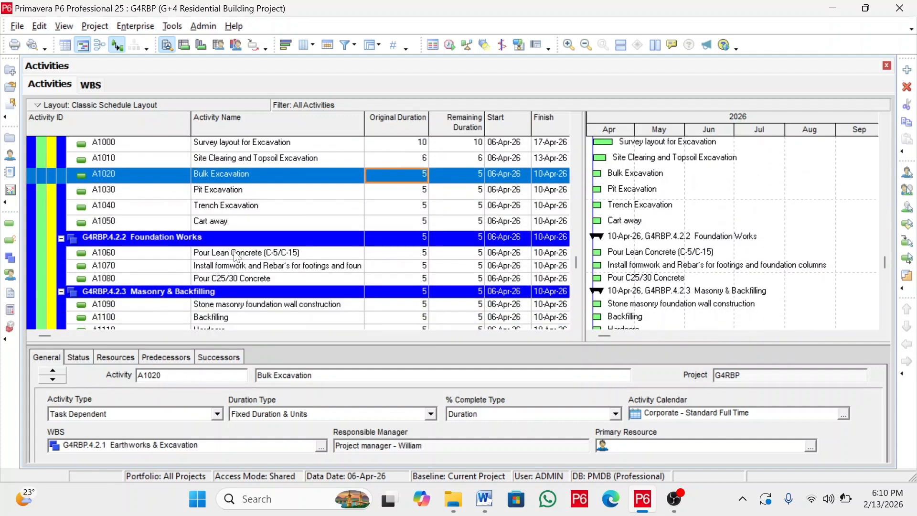
{"action": "scroll", "coordinate": [236, 253], "scroll_direction": "down", "scroll_amount": 2}
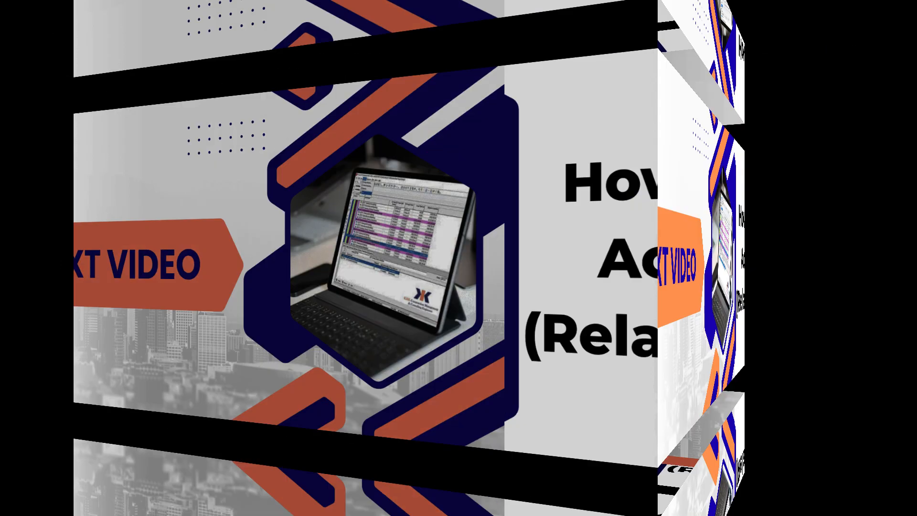